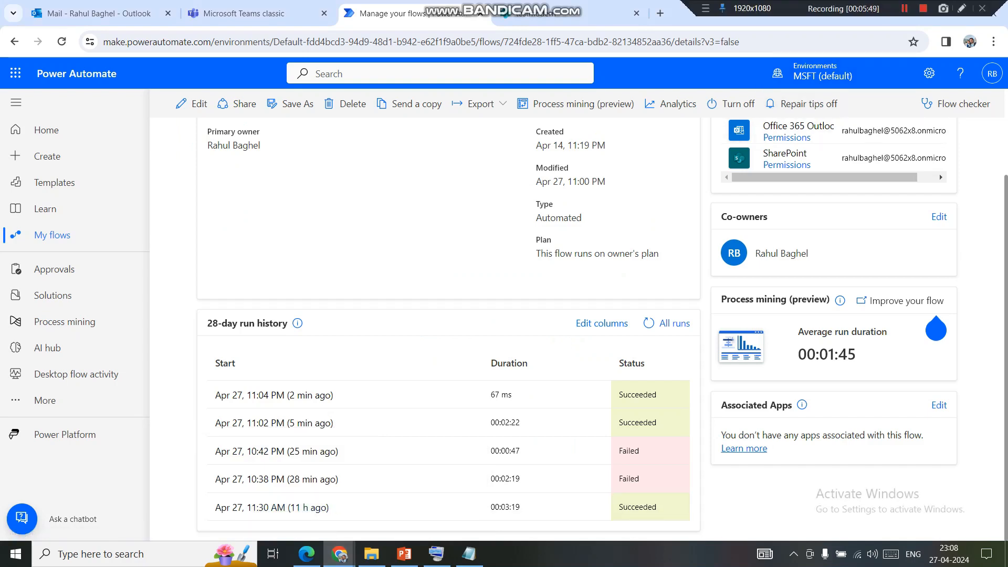
- Open the flow for editing and expand the IT Dept first stage approval and the Condition that follows it
click(192, 103)
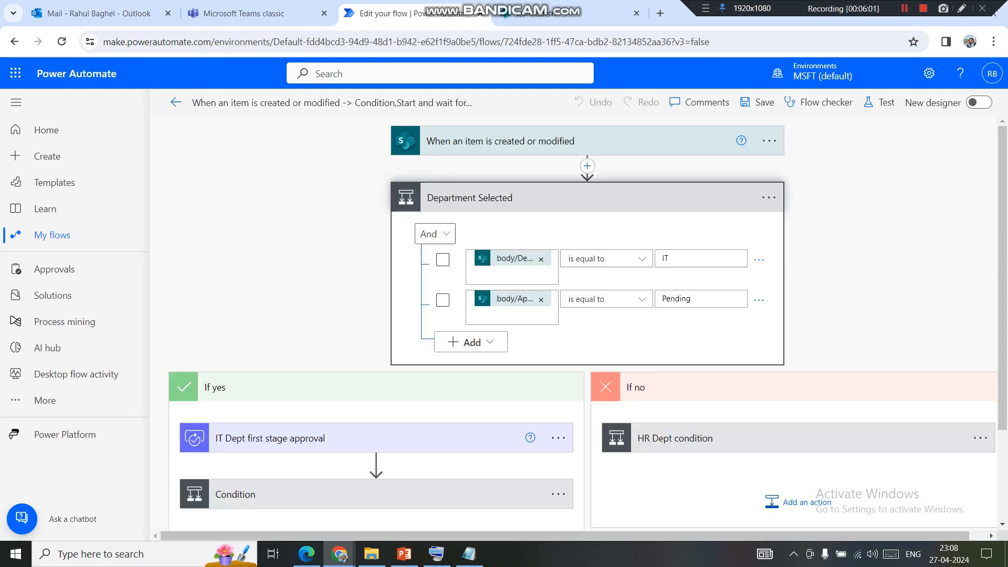
drag(1002, 278, 1002, 367)
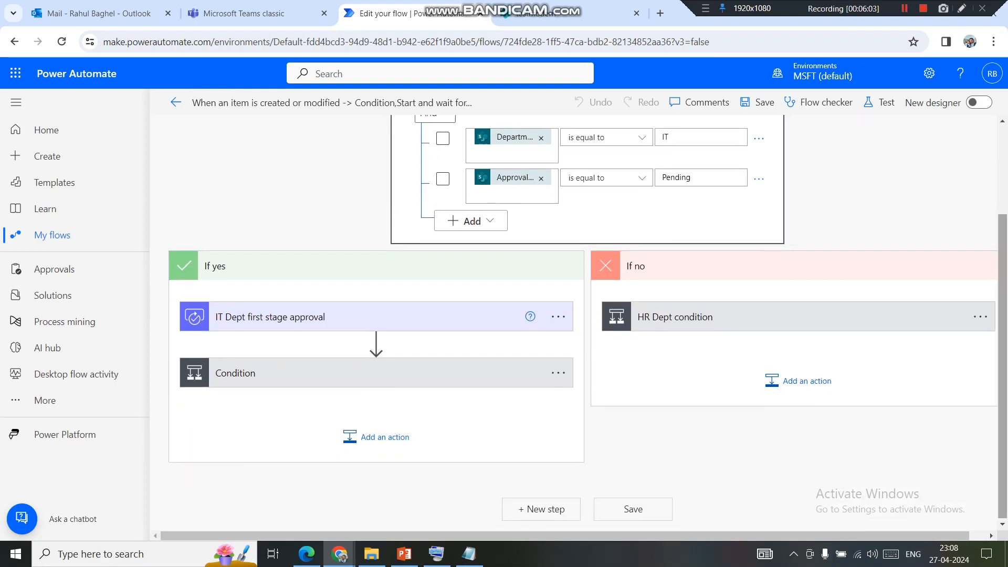
click(336, 317)
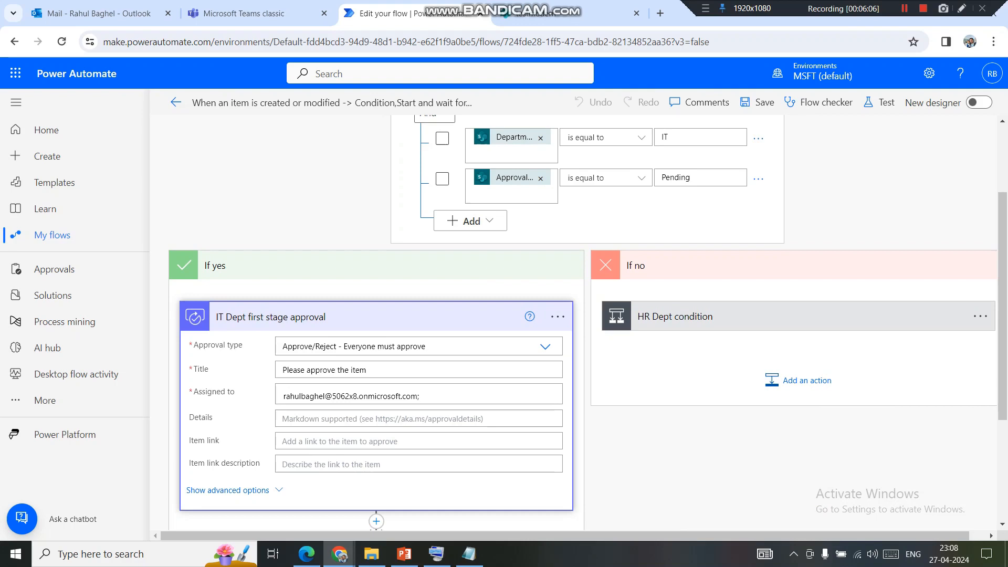
drag(1002, 294, 1002, 385)
click(336, 387)
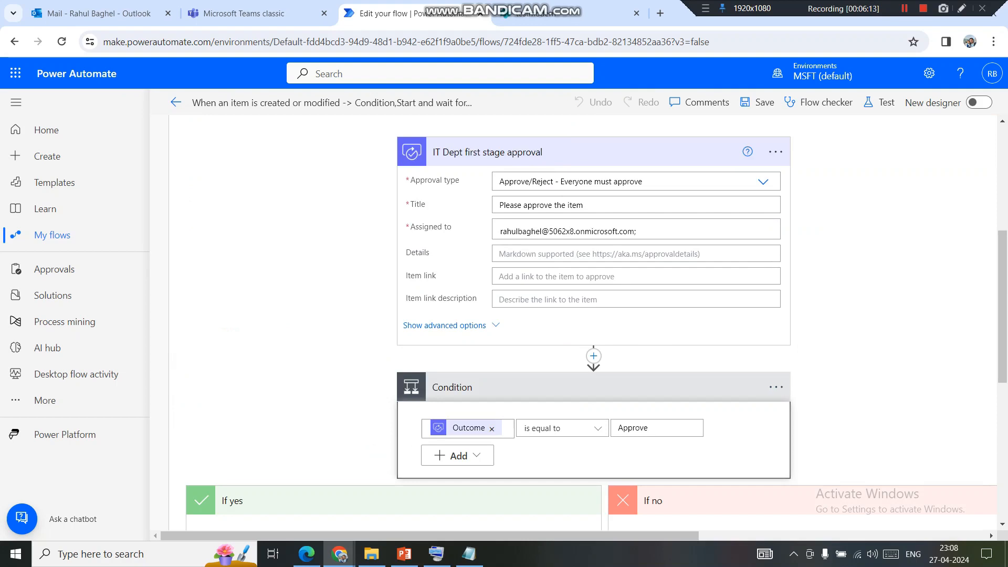
- Add the copied Send an email (V2) action to the If no branch of the first-stage approval Condition
drag(1002, 315, 1002, 392)
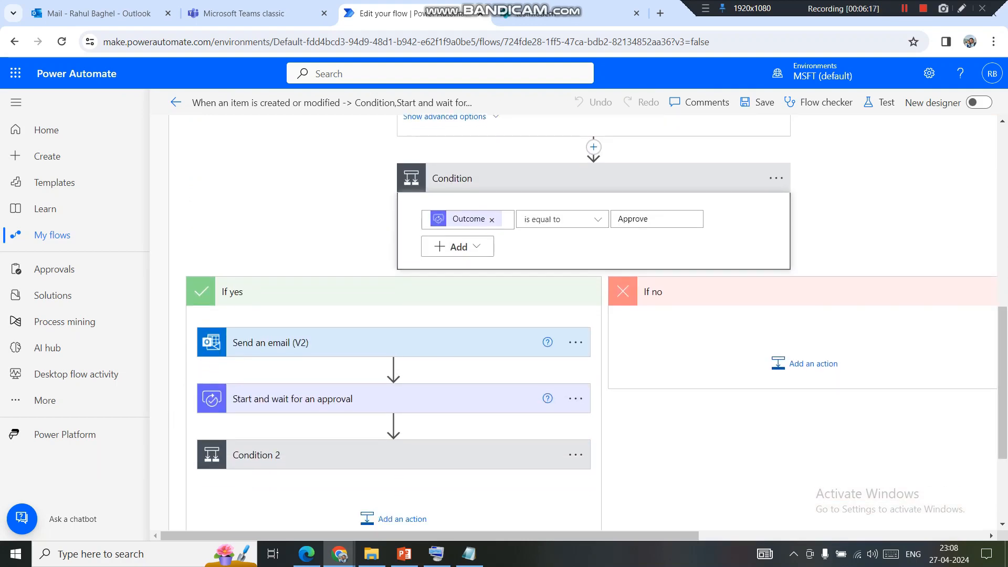
drag(430, 535, 576, 535)
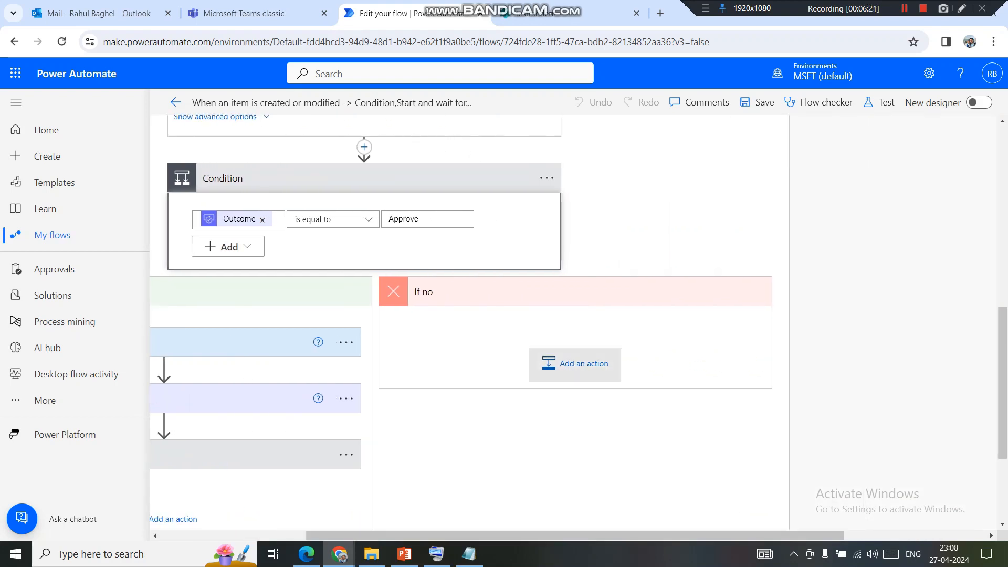
click(575, 364)
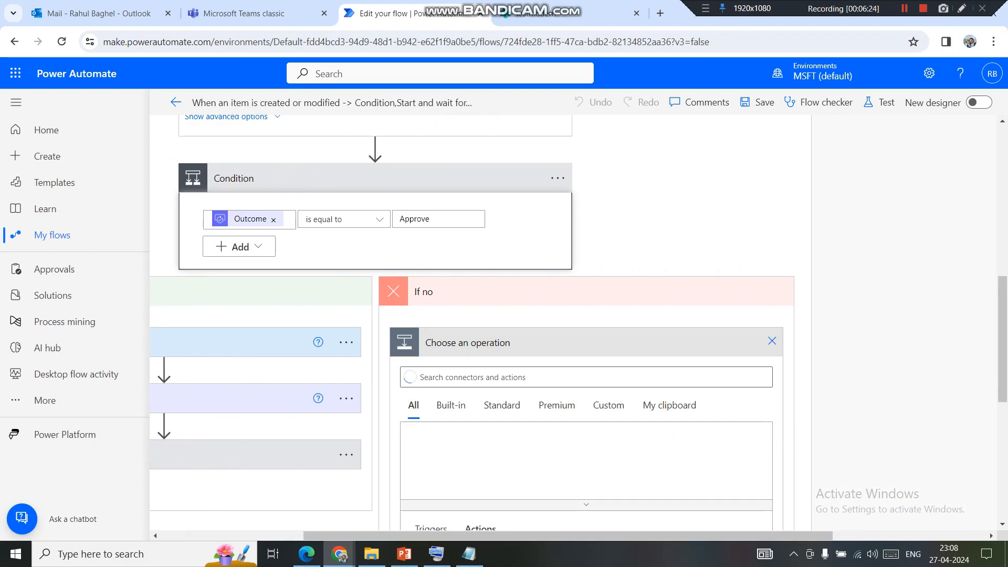
click(669, 226)
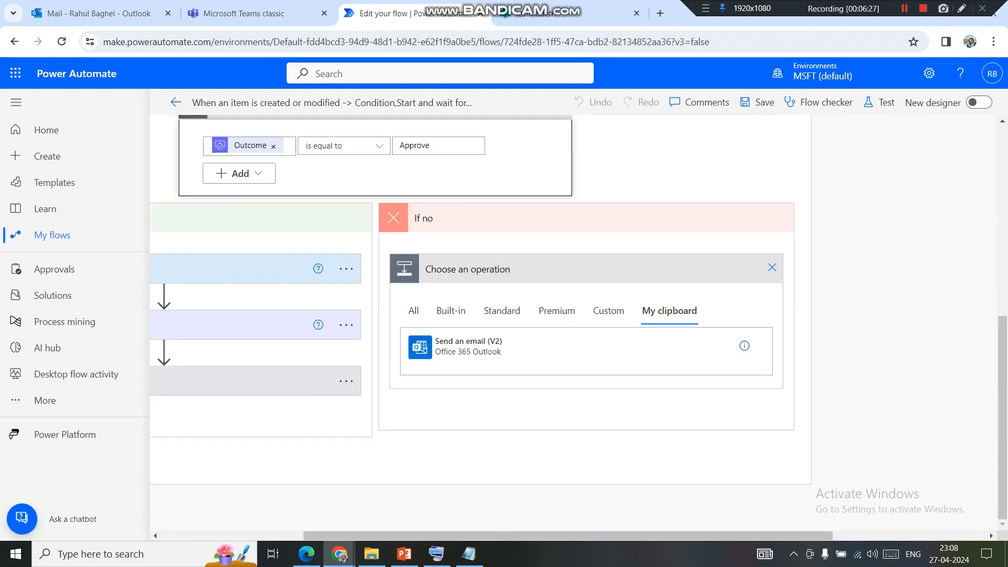
click(468, 346)
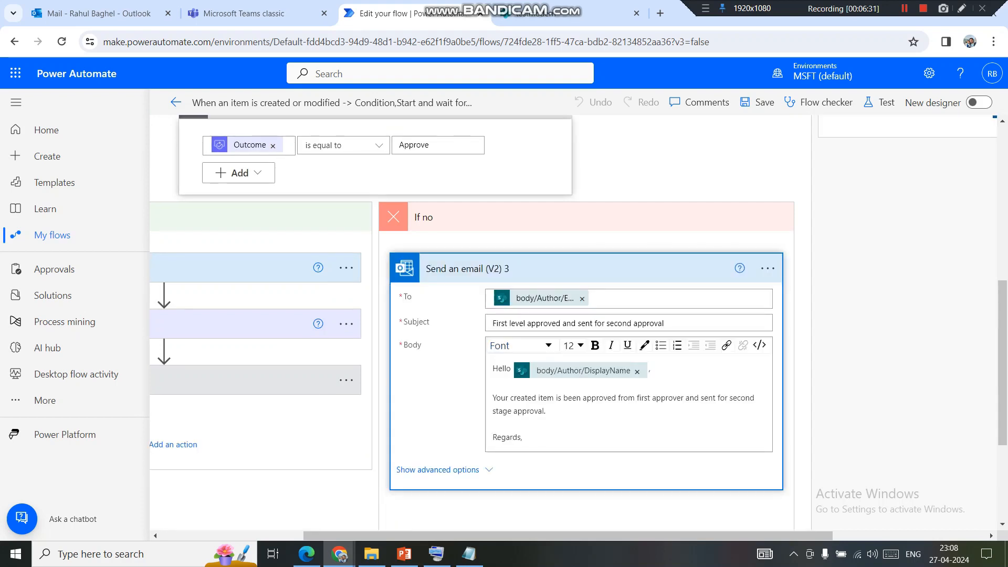
- Set the new email's subject to "Sorry your item is rejected" and its body message to "Sorry! your created item is rejected."
drag(665, 323, 492, 323)
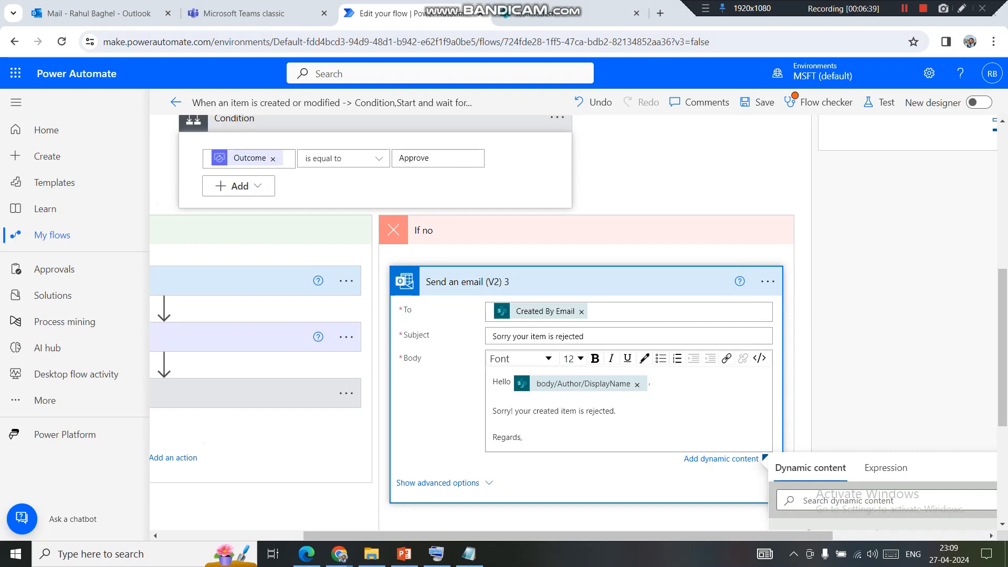
drag(616, 411, 492, 411)
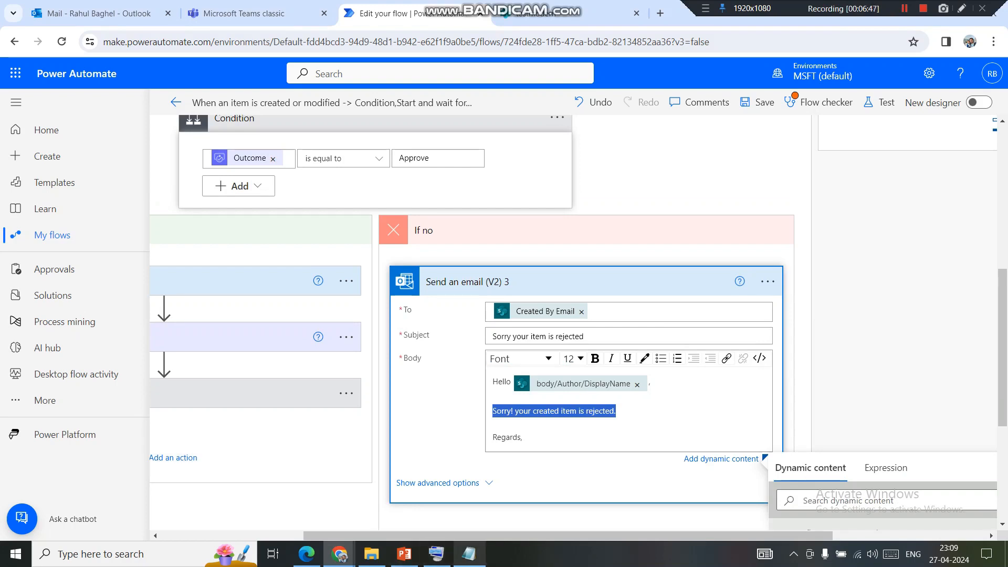
click(586, 281)
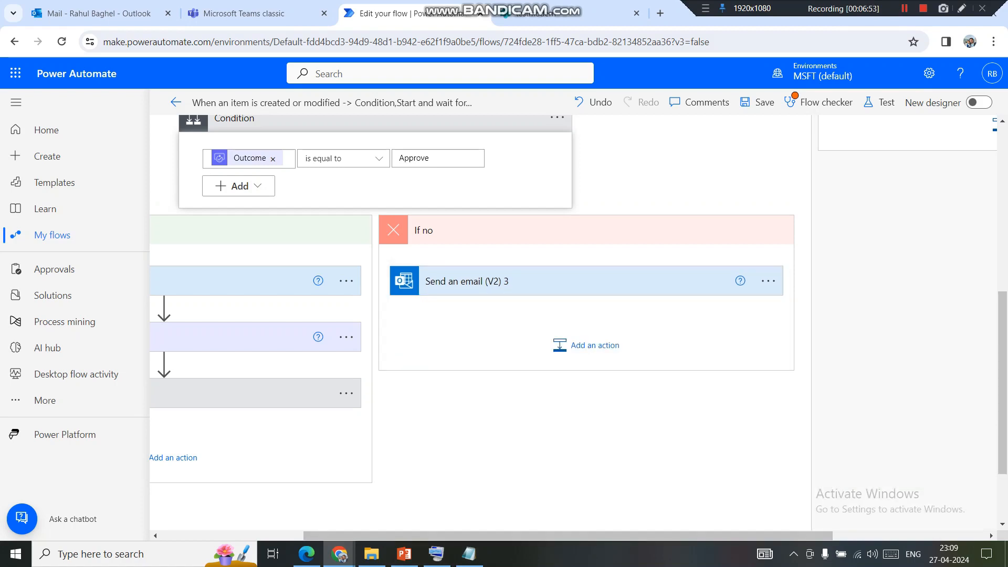
- Expand Condition 2 and copy the Update item action in its If yes branch to the clipboard
scroll(525, 315, left, 5)
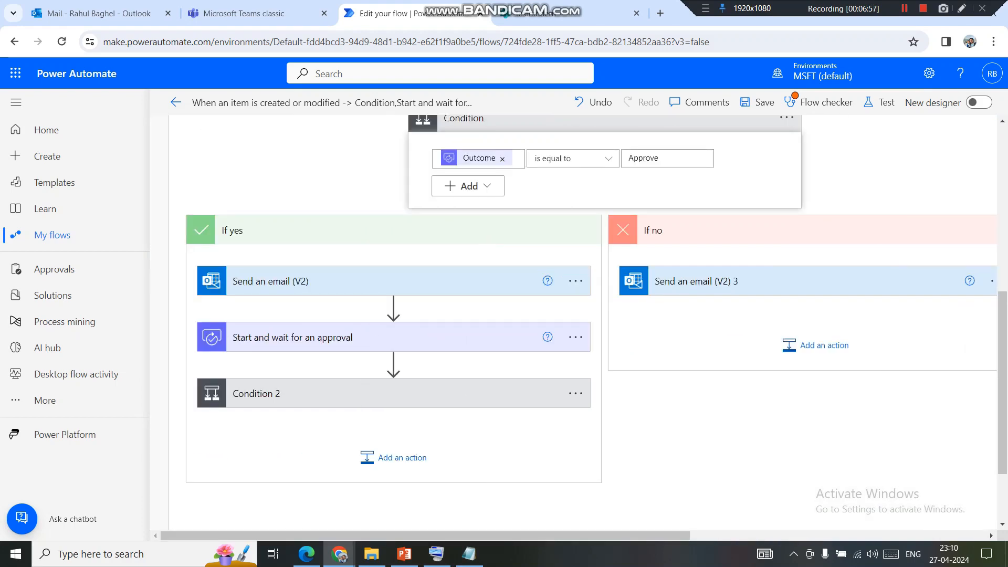
click(393, 393)
scroll(394, 393, down, 7)
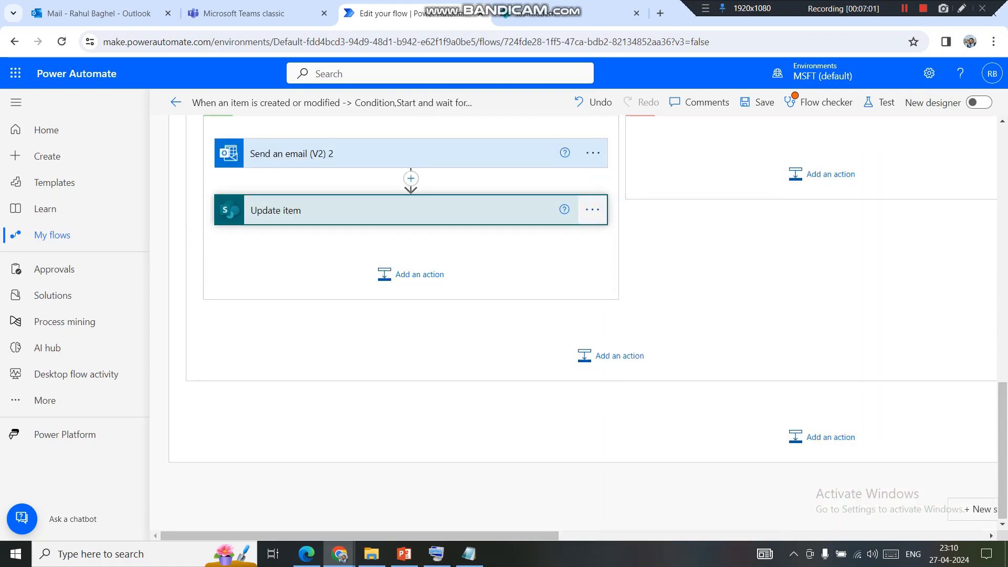
click(592, 209)
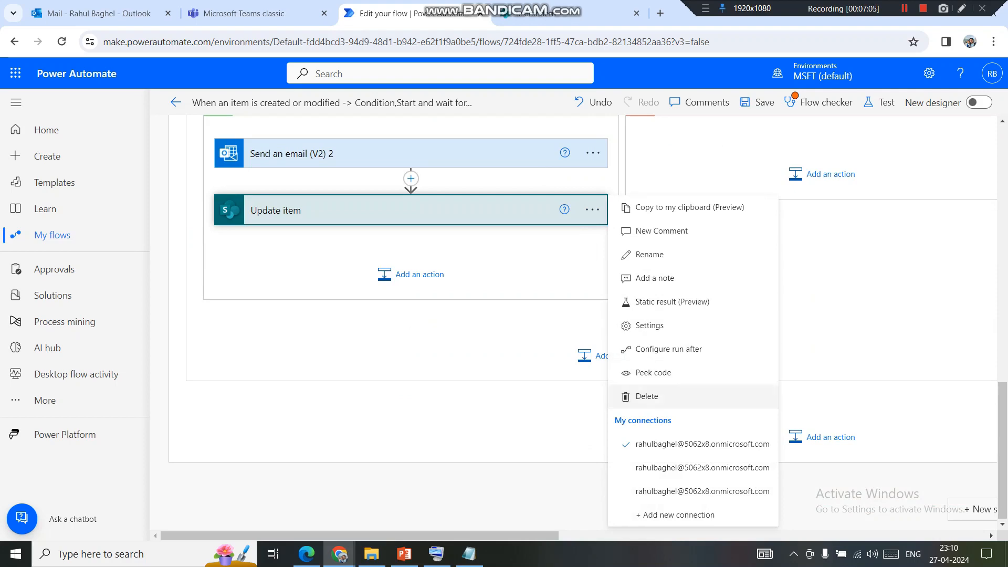
click(682, 207)
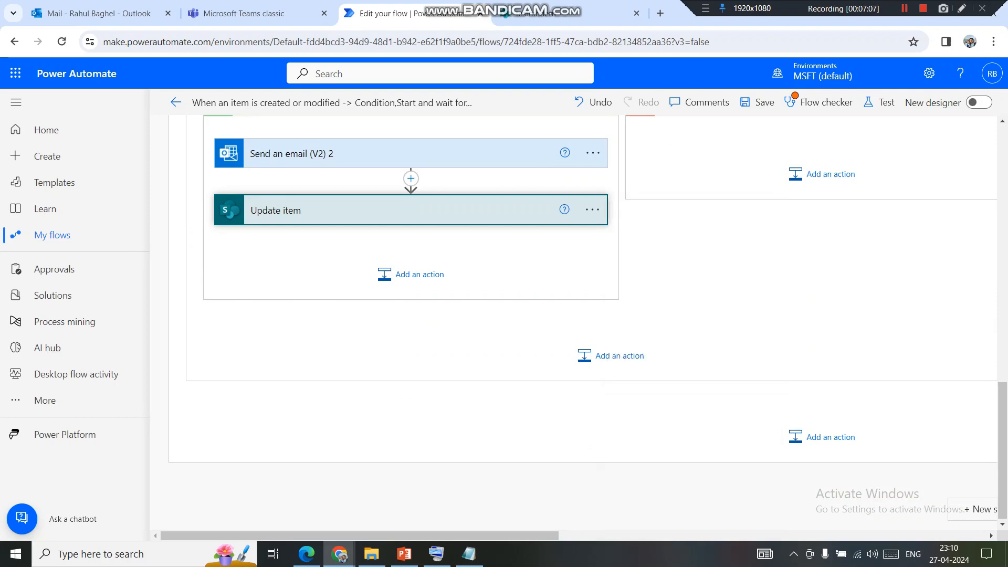
- Add the copied Update item action after the rejection email in the first-stage Condition's If no branch
scroll(583, 315, up, 4)
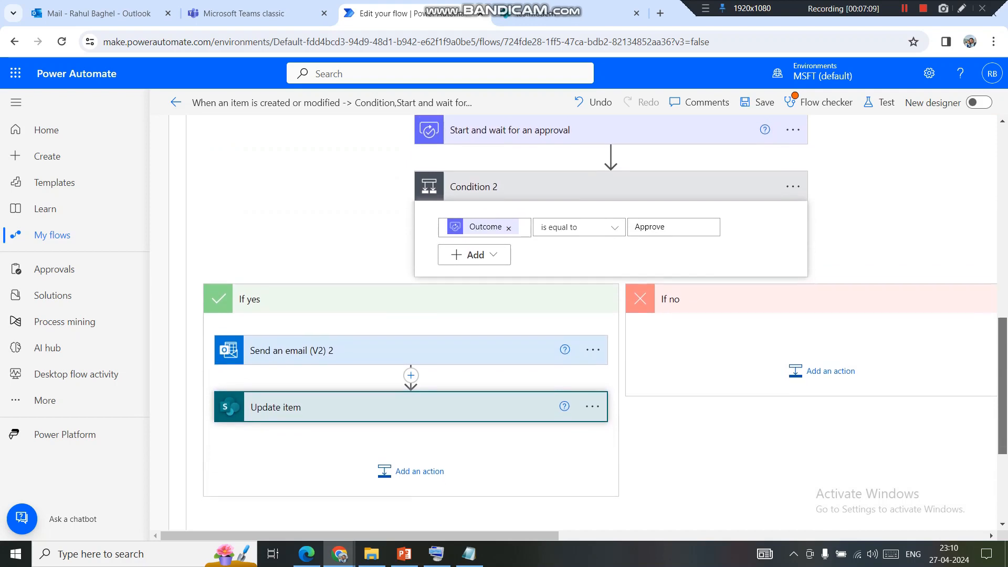
scroll(583, 315, up, 3)
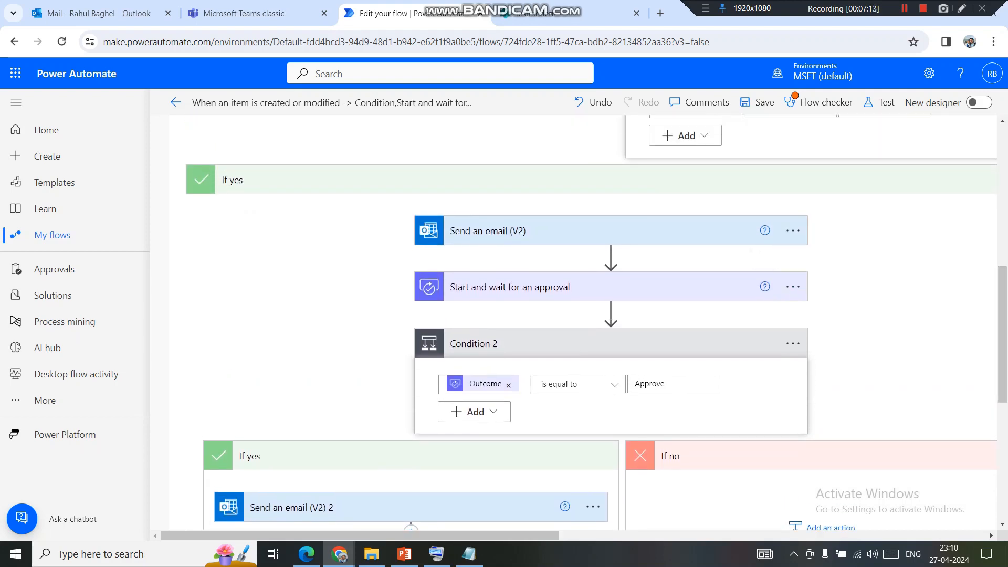
click(582, 287)
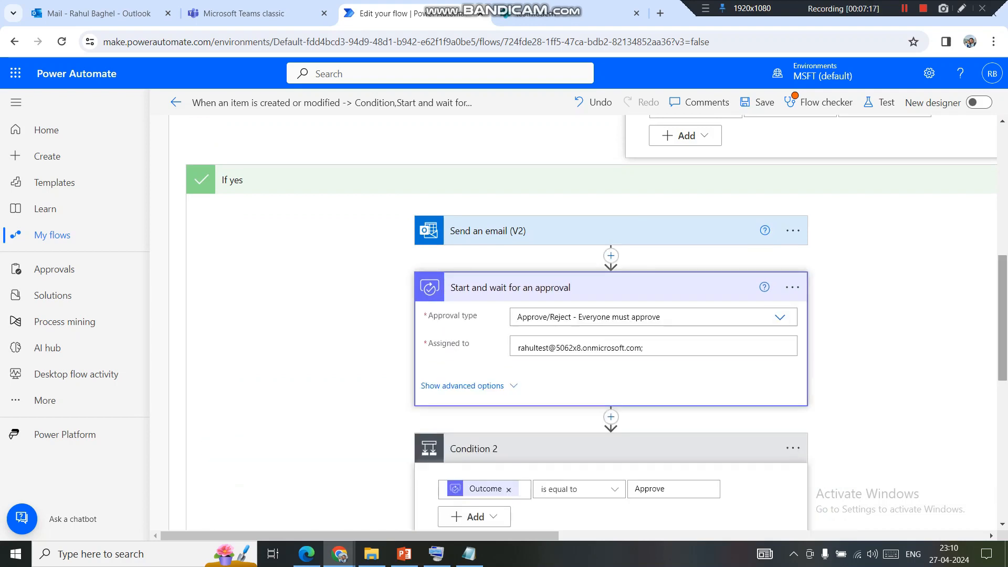
scroll(603, 323, down, 5)
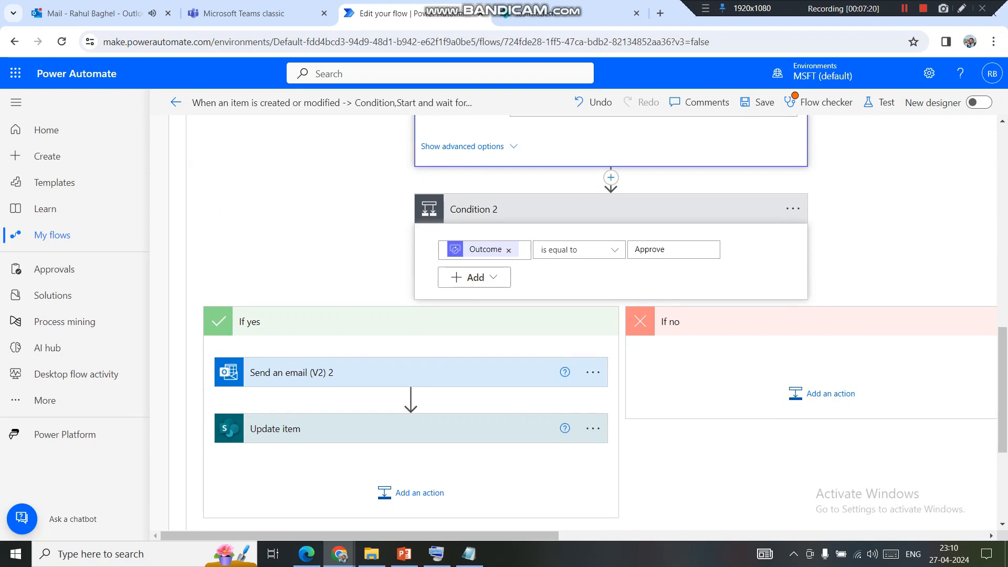
drag(410, 535, 622, 536)
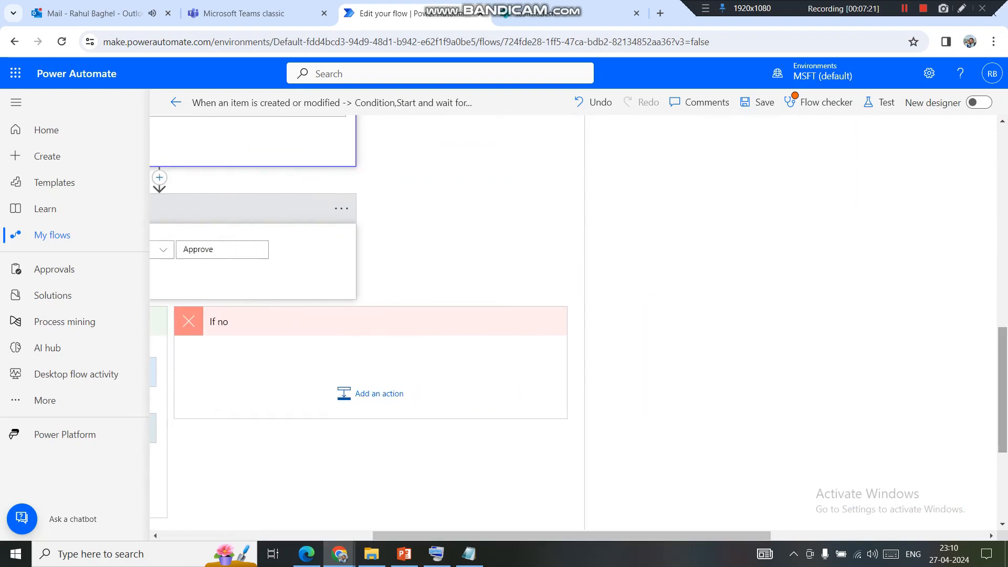
scroll(1003, 389, up, 5)
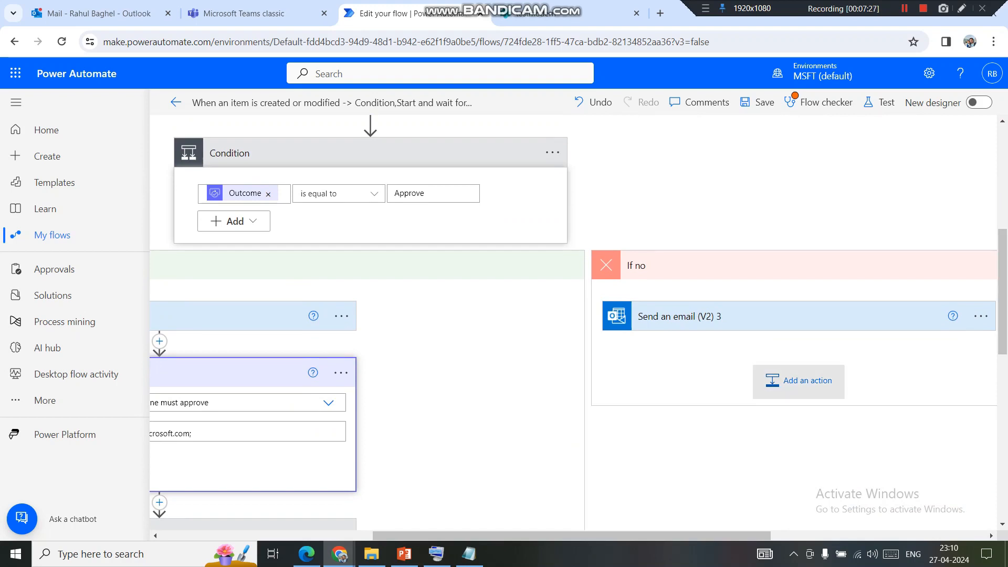
click(798, 381)
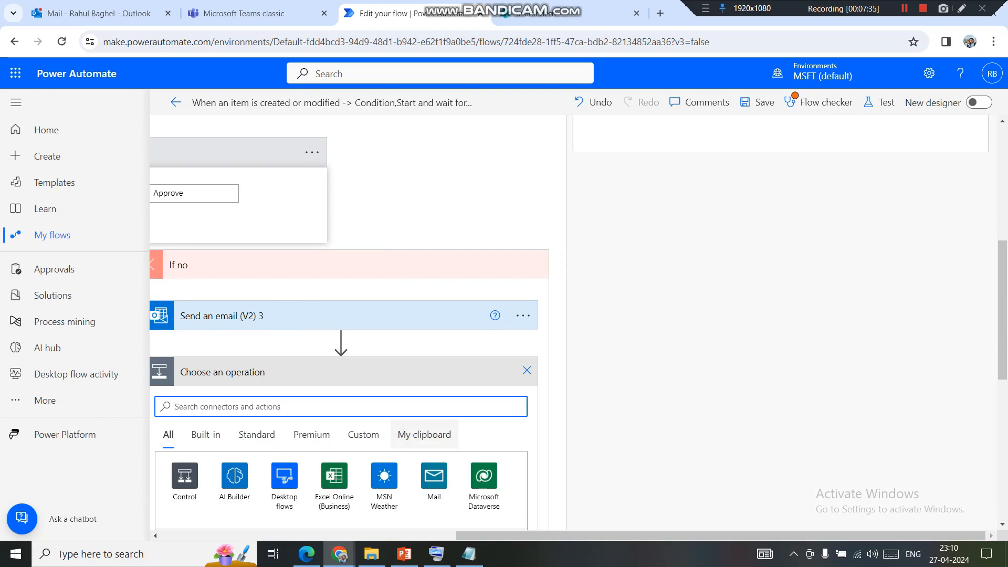
click(424, 434)
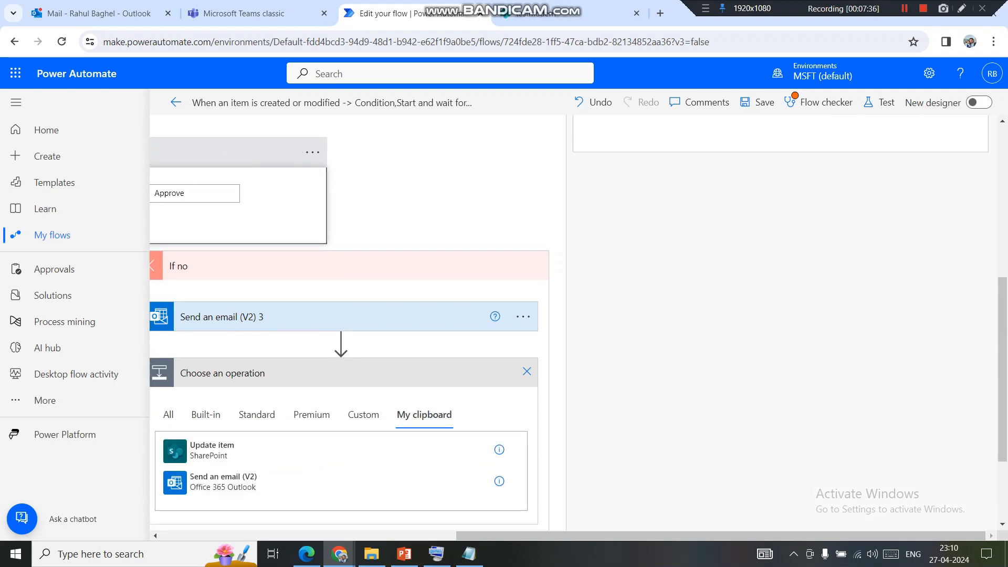
click(212, 450)
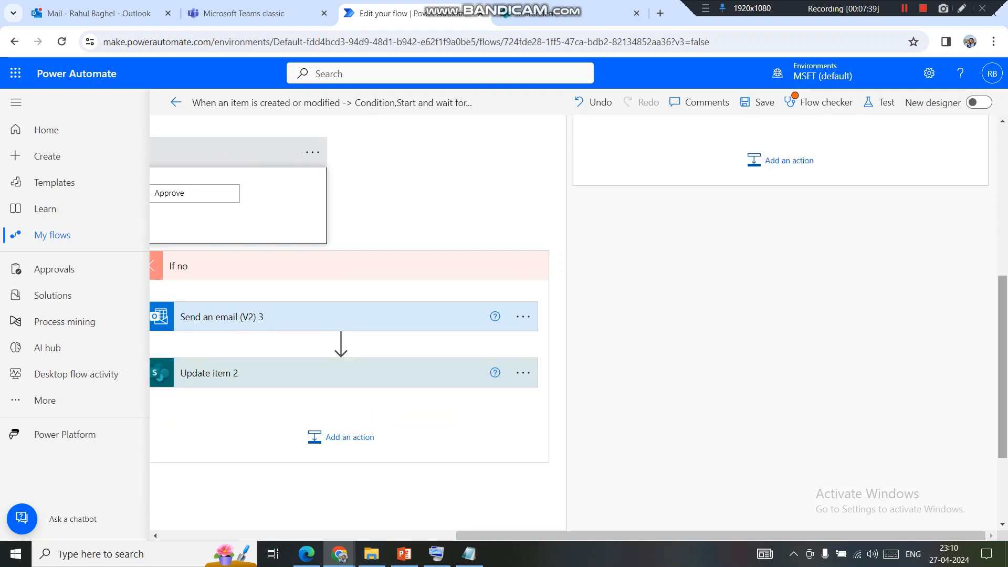
- Set the Approval Status Value to Rejected in the Update item action below the rejection email
scroll(349, 300, down, 3)
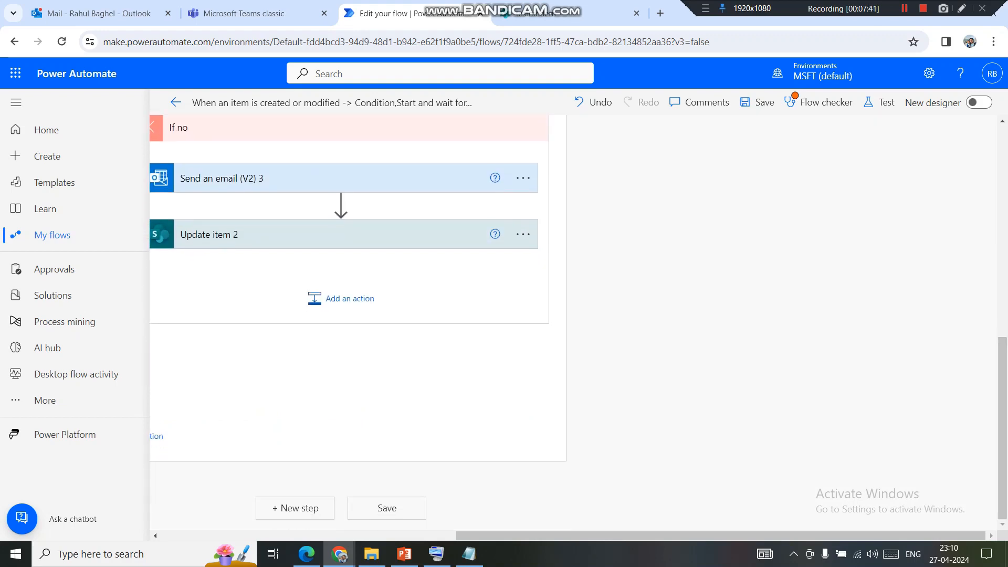
click(332, 234)
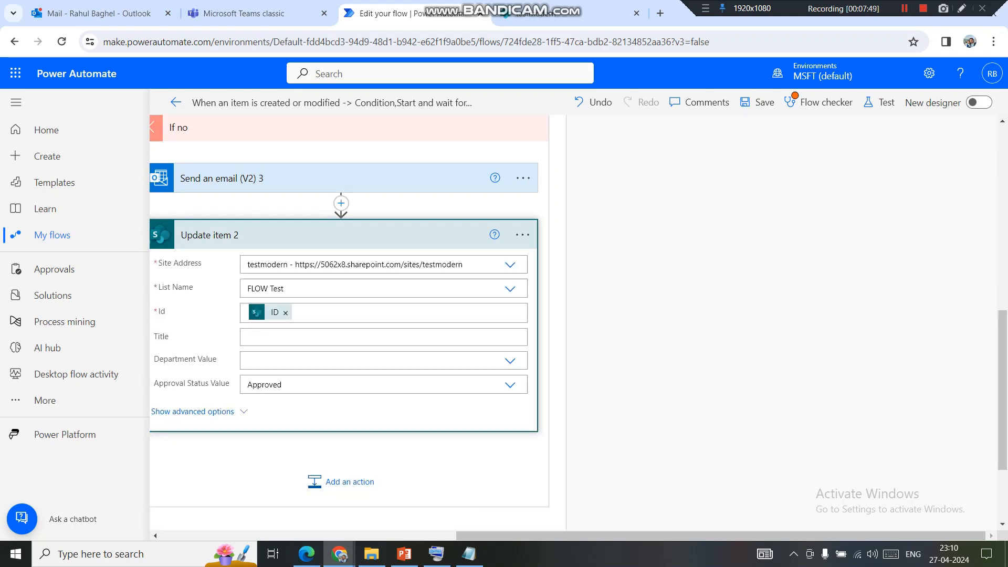
click(510, 384)
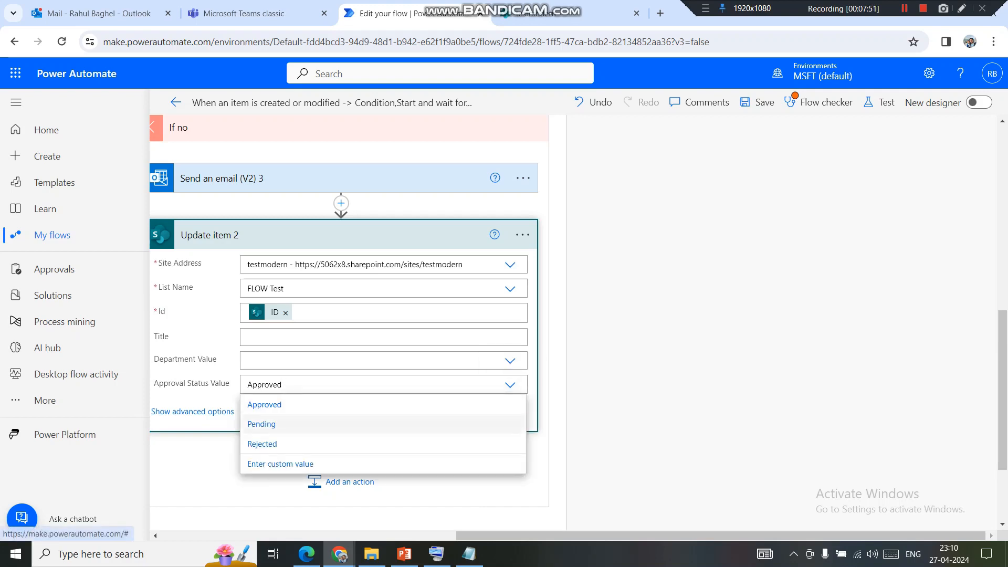
click(262, 443)
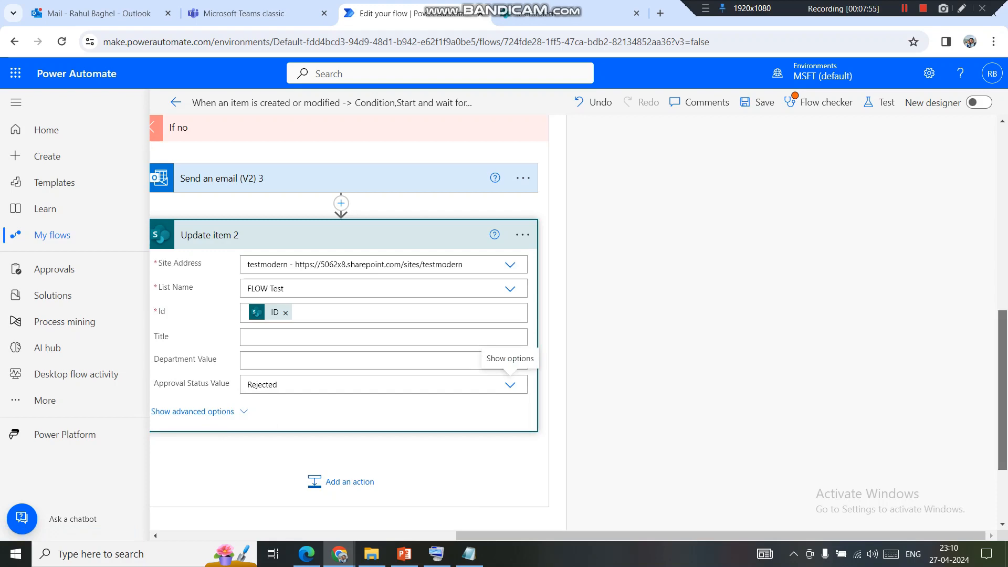
- Expand Condition 2 and add the copied Update item action to its If no branch
scroll(510, 385, left, 3)
scroll(393, 356, left, 6)
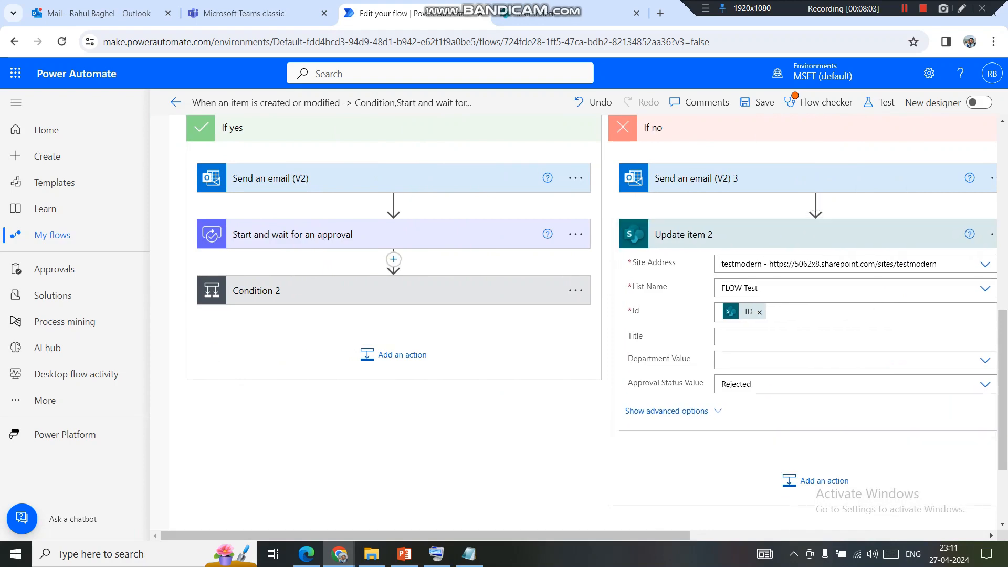
click(367, 290)
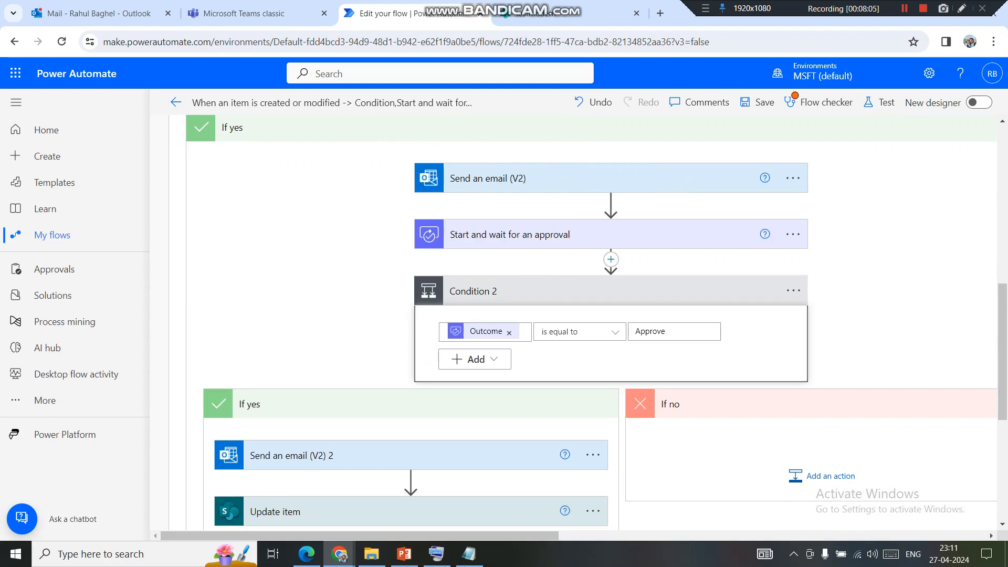
drag(360, 535, 520, 535)
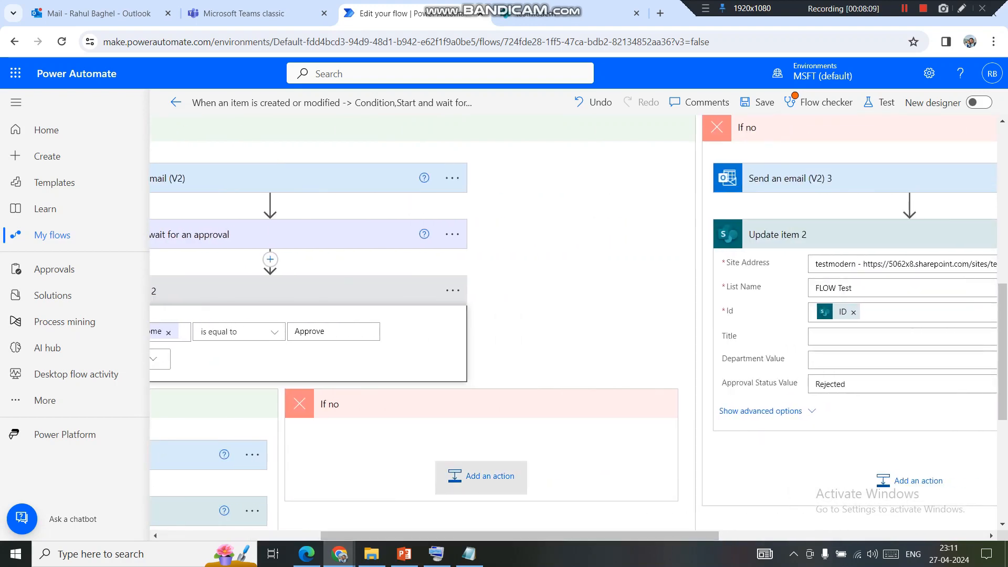
click(480, 476)
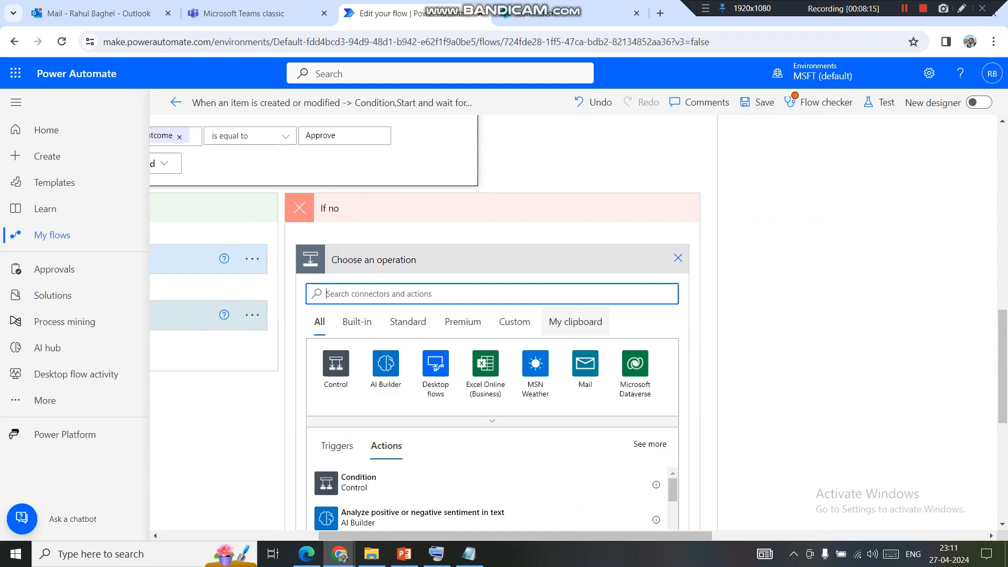
click(575, 321)
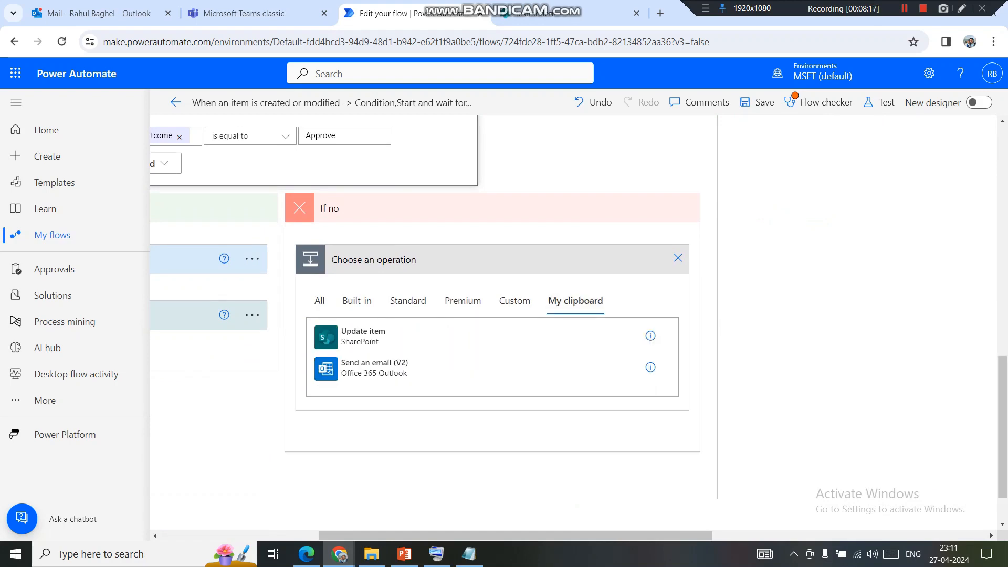
click(363, 336)
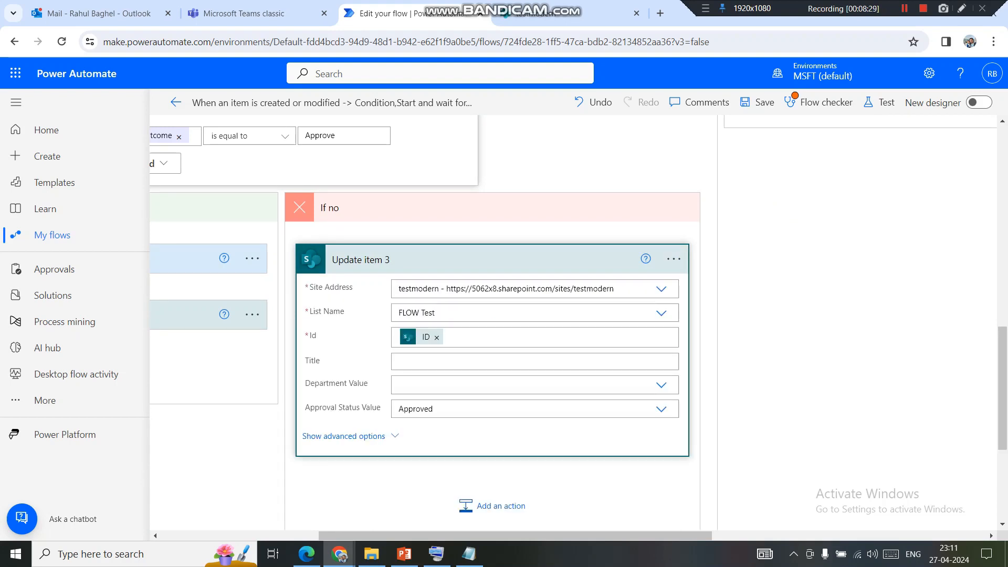
- Set the Approval Status Value to Rejected in the Update item action in Condition 2's If no branch
click(661, 409)
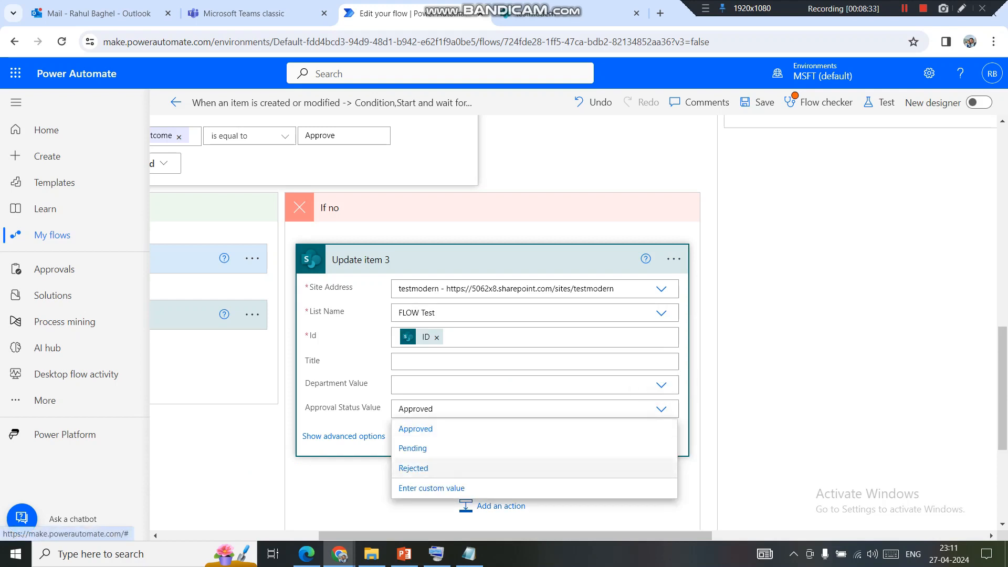
click(420, 468)
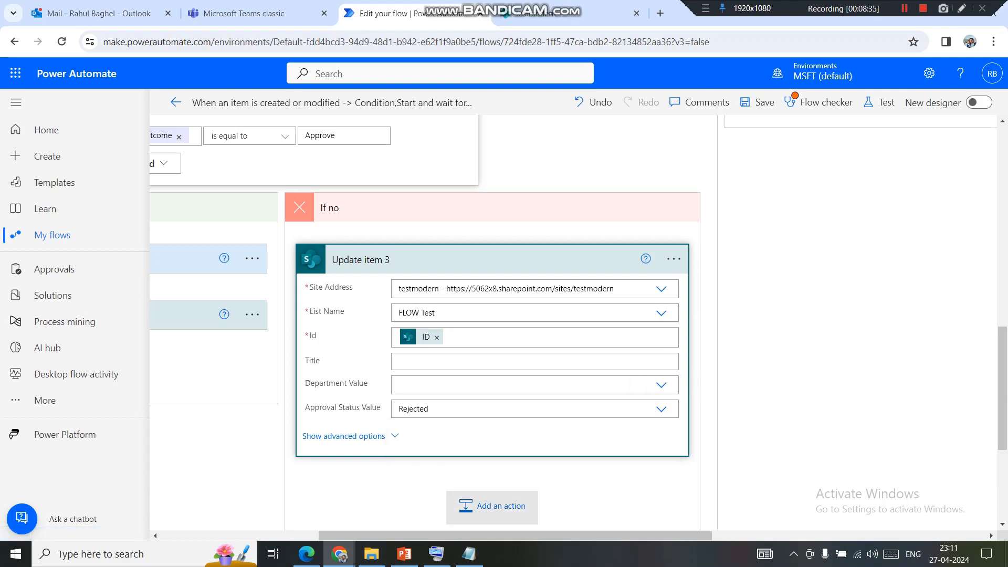
click(492, 506)
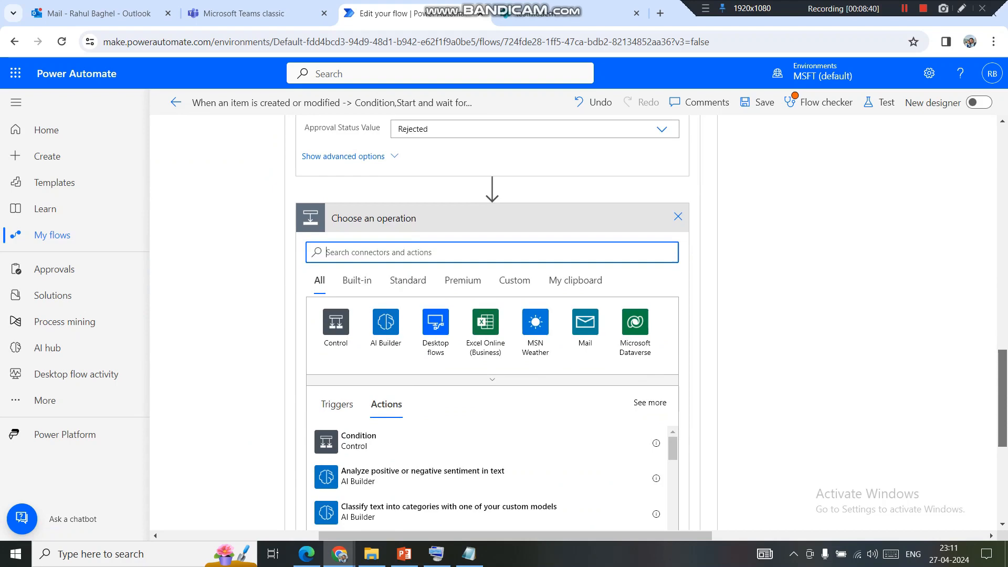
scroll(494, 292, down, 3)
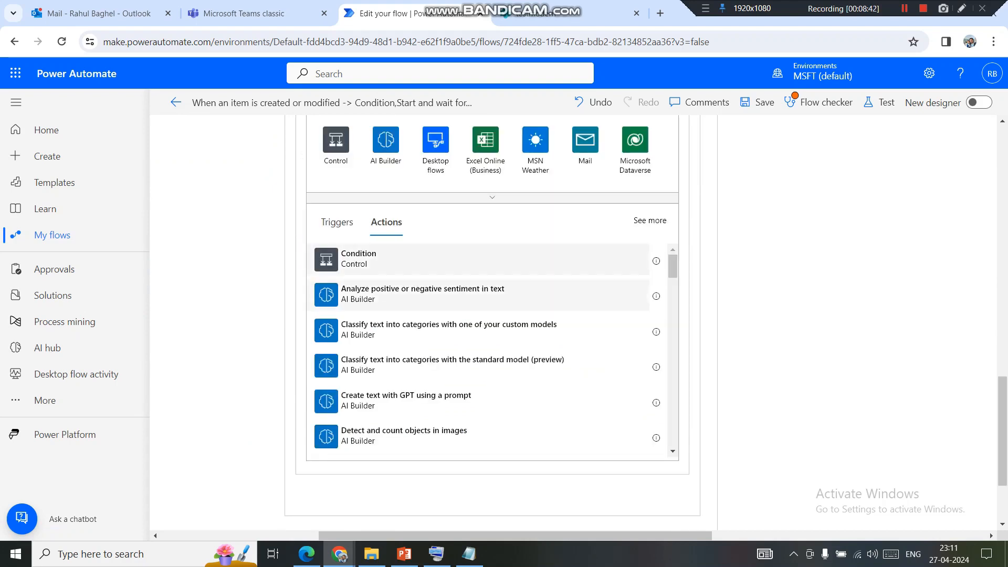
click(488, 260)
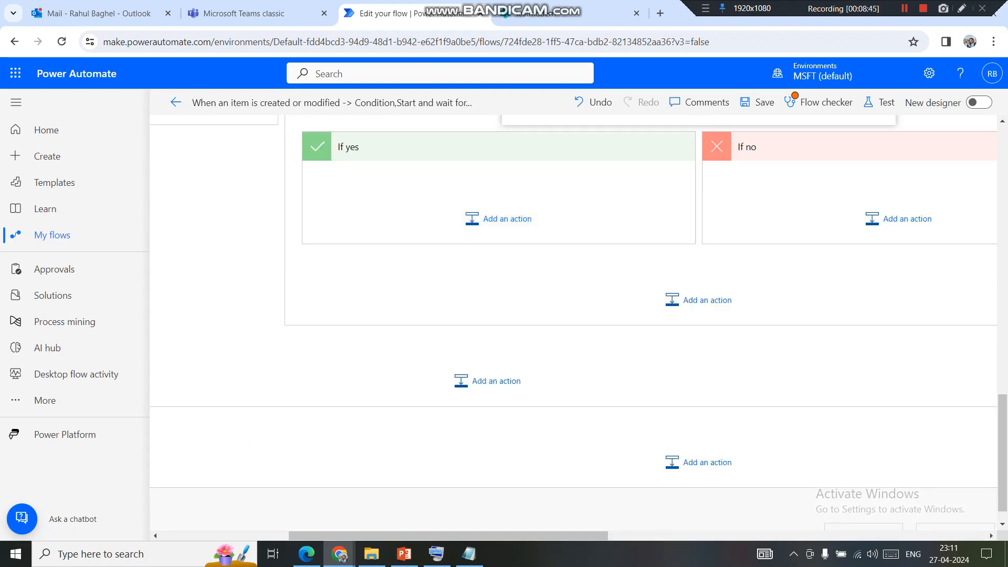
scroll(578, 315, up, 4)
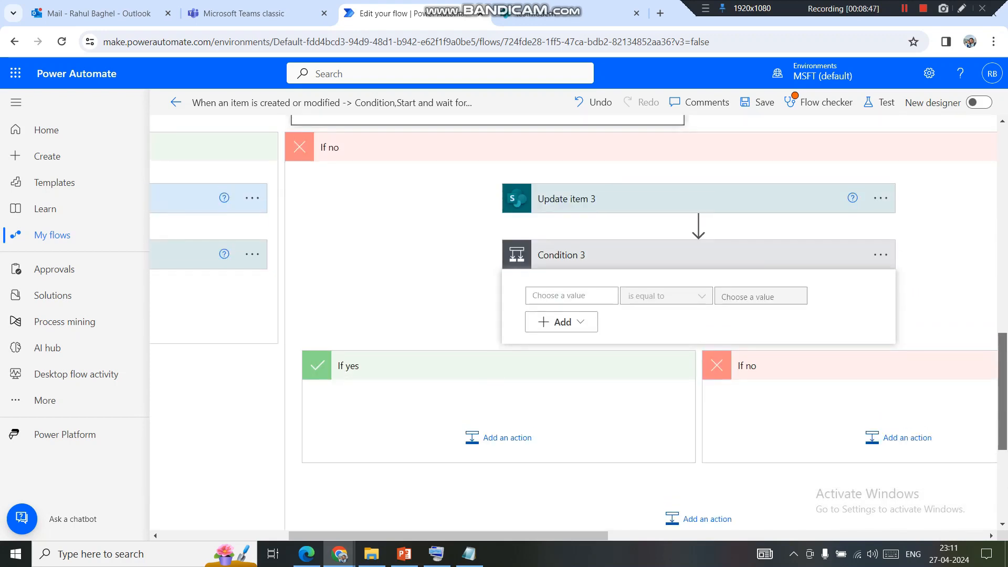
click(881, 254)
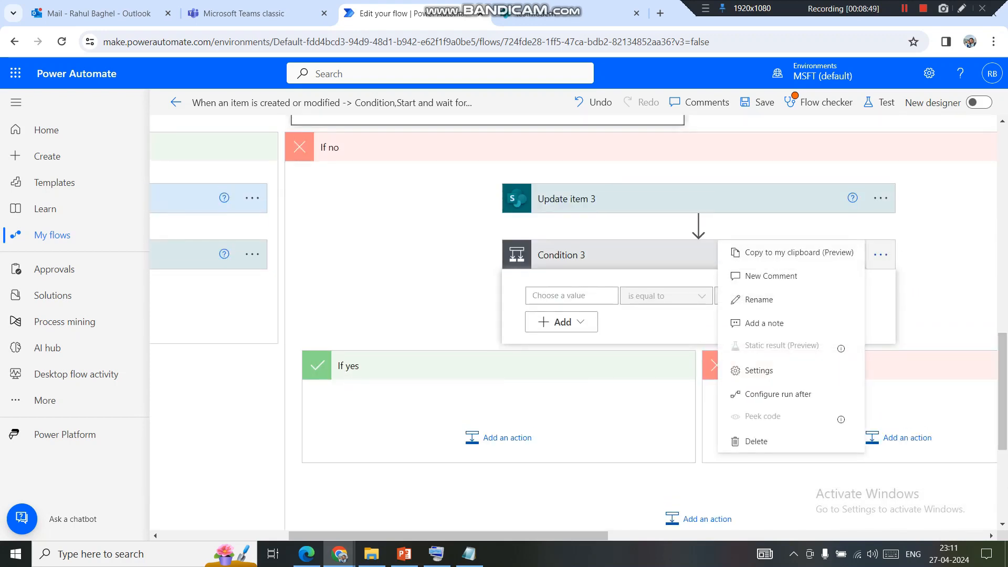
click(756, 440)
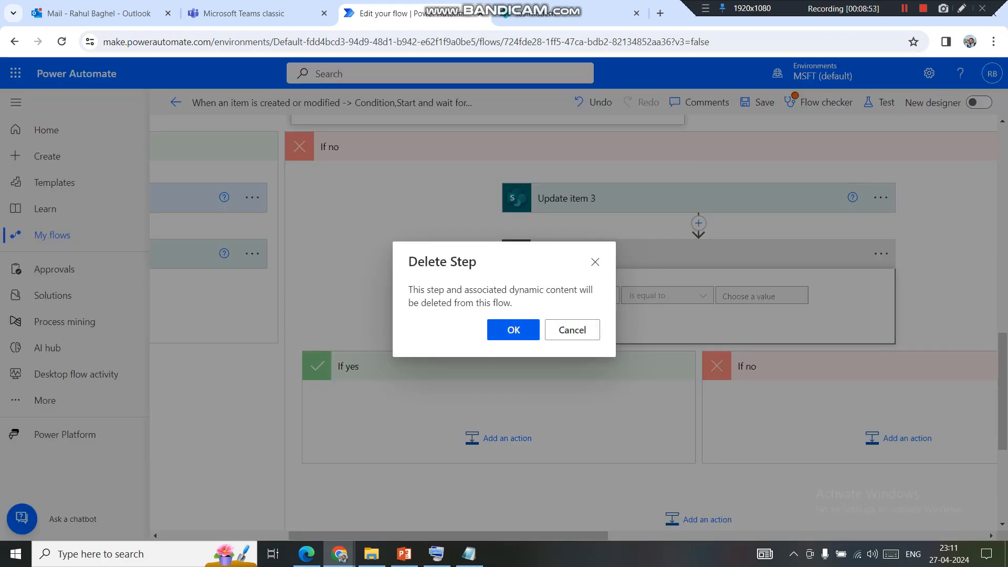
click(513, 330)
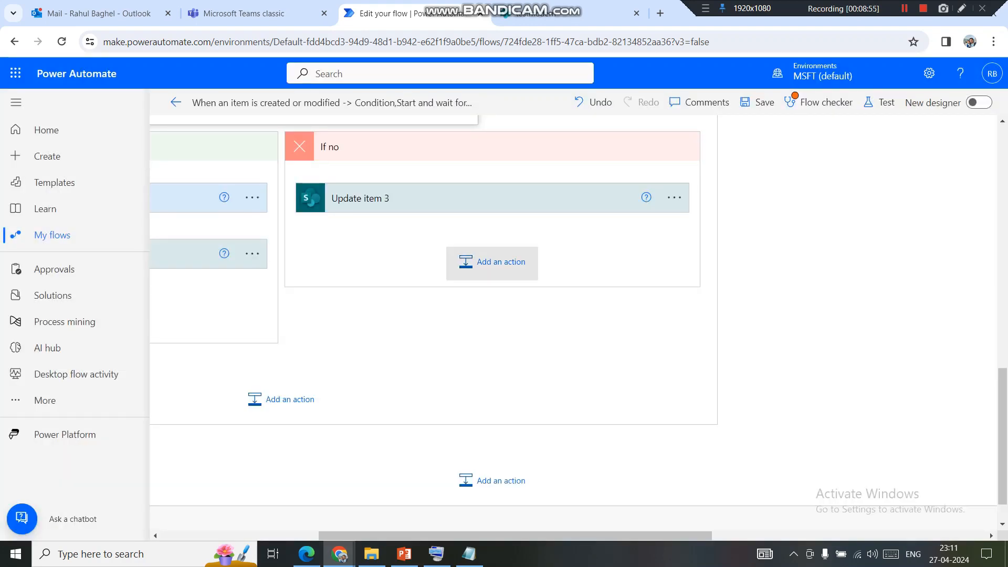
- Add the copied Send an email (V2) action below the Update item action in Condition 2's If no branch and review its rejection message
click(492, 262)
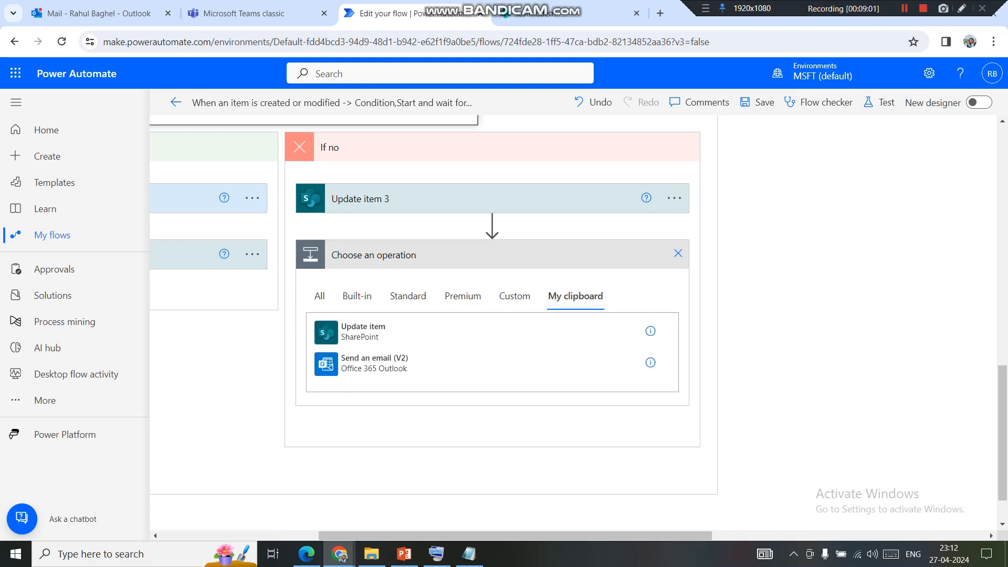
click(374, 362)
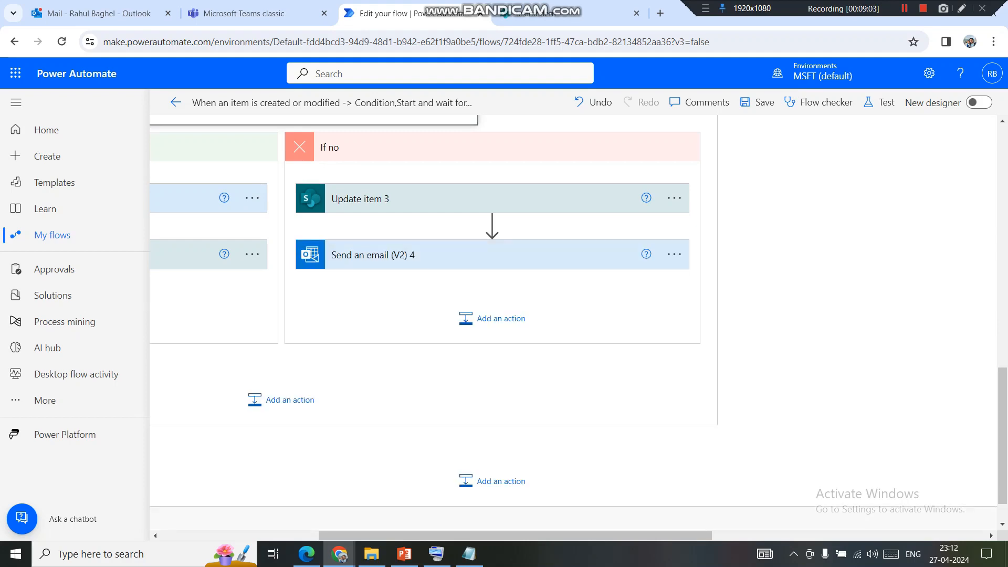
click(420, 255)
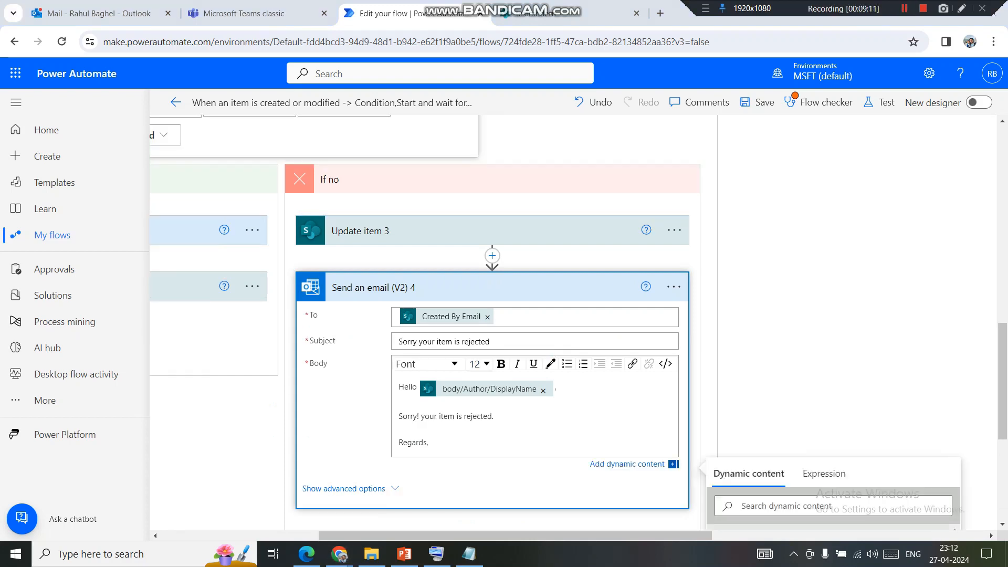
drag(493, 417, 399, 416)
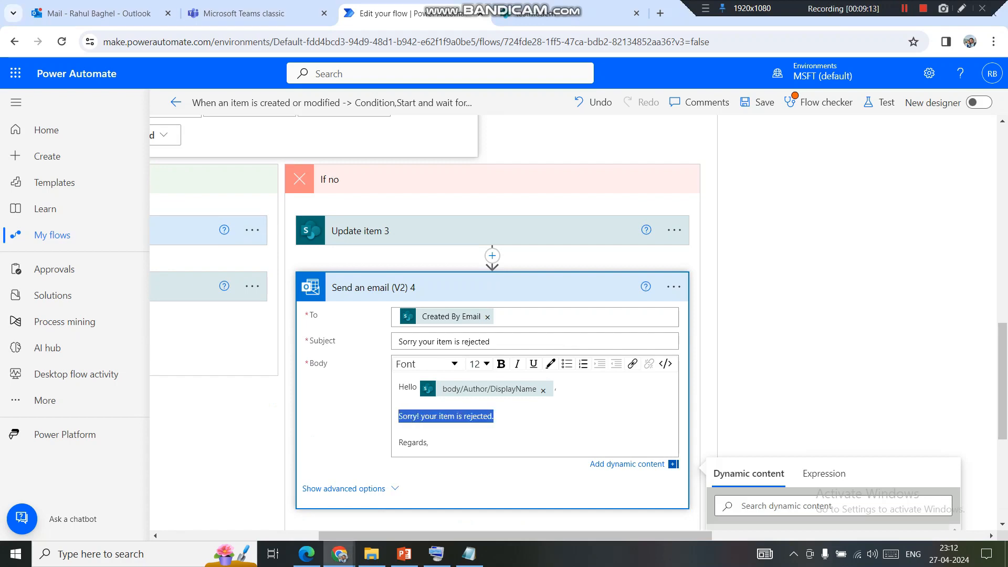
click(494, 417)
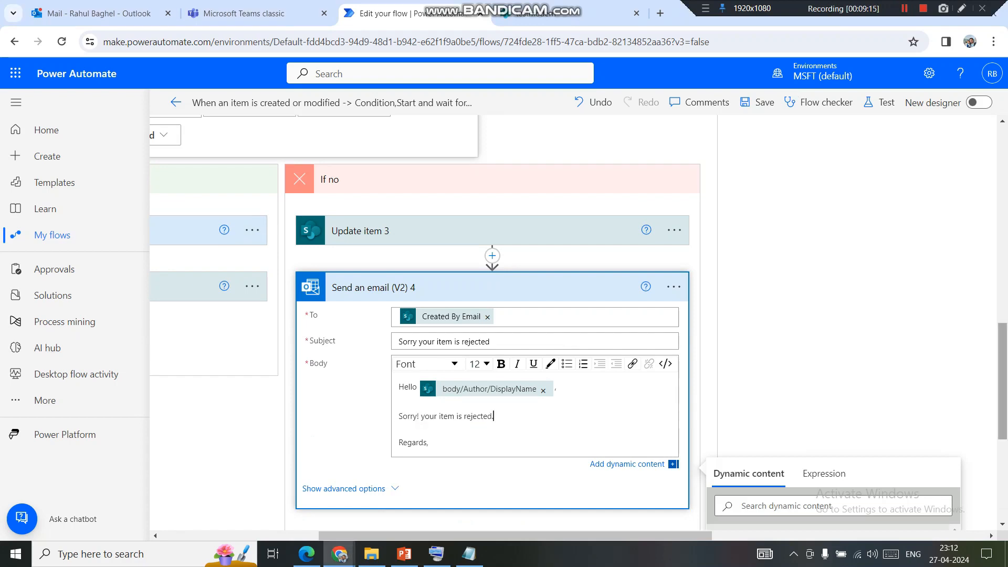
- Save the flow and close the Flow checker report
scroll(577, 323, up, 5)
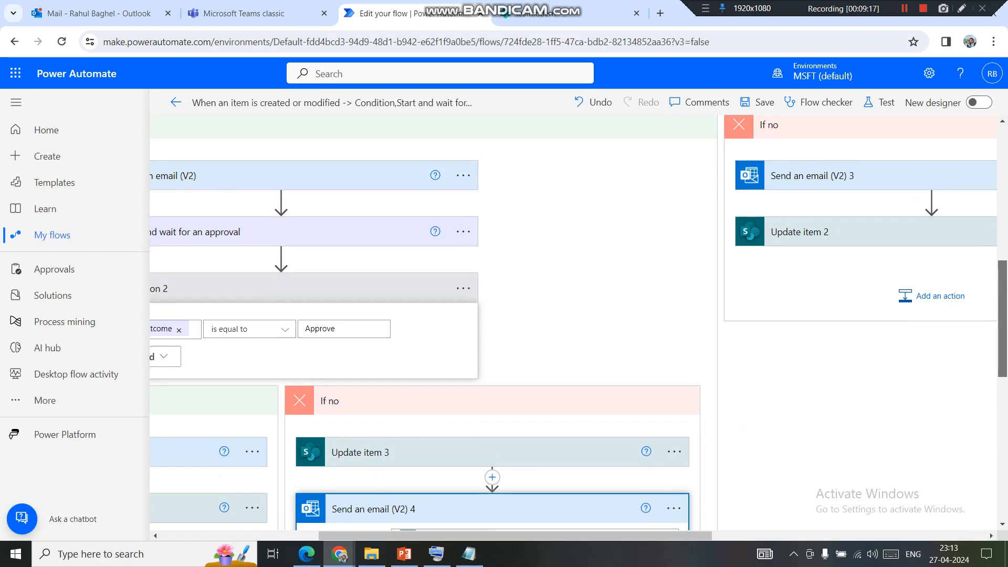
scroll(491, 477, up, 8)
scroll(578, 323, up, 2)
scroll(577, 322, up, 1)
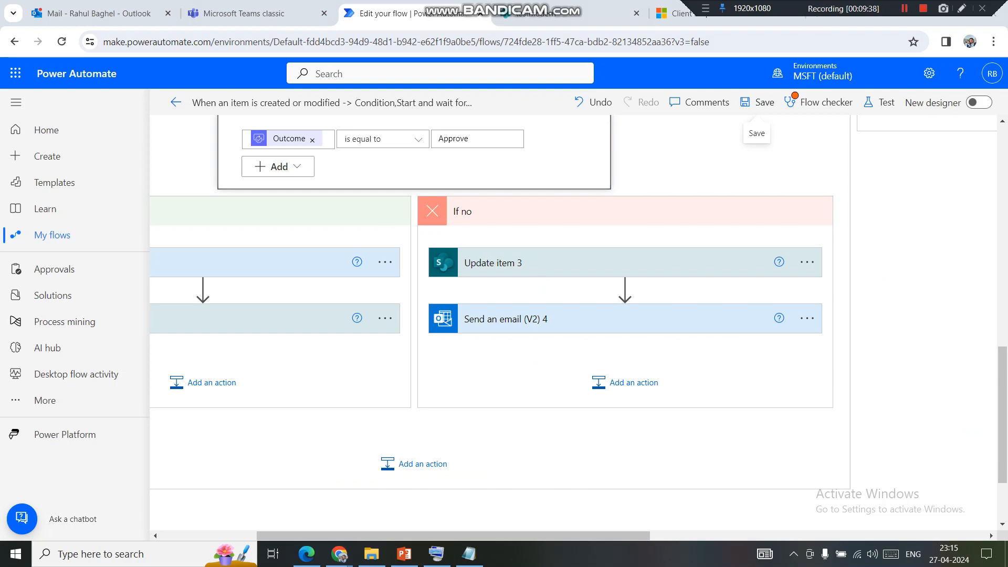
click(757, 102)
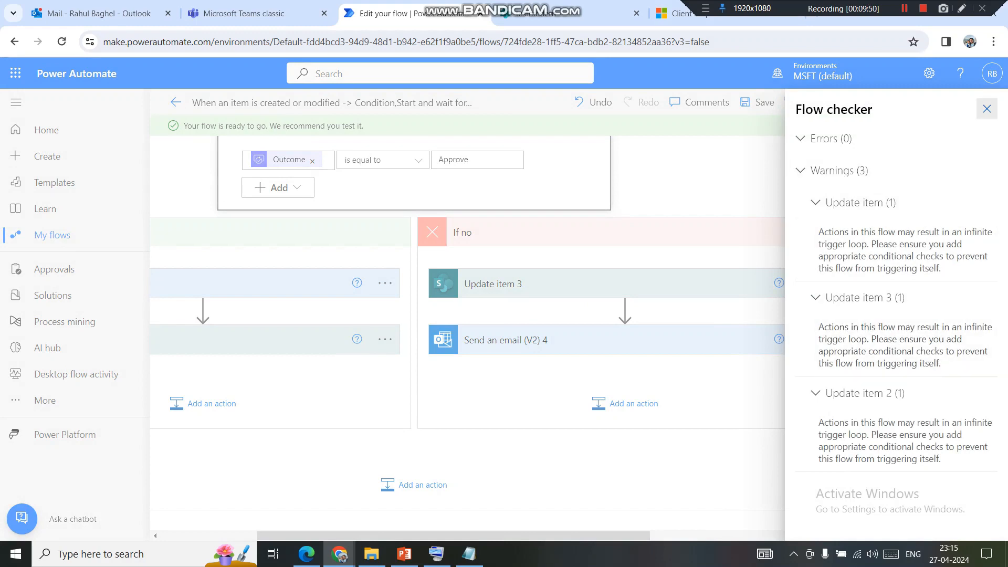
click(987, 109)
drag(1002, 405, 1002, 192)
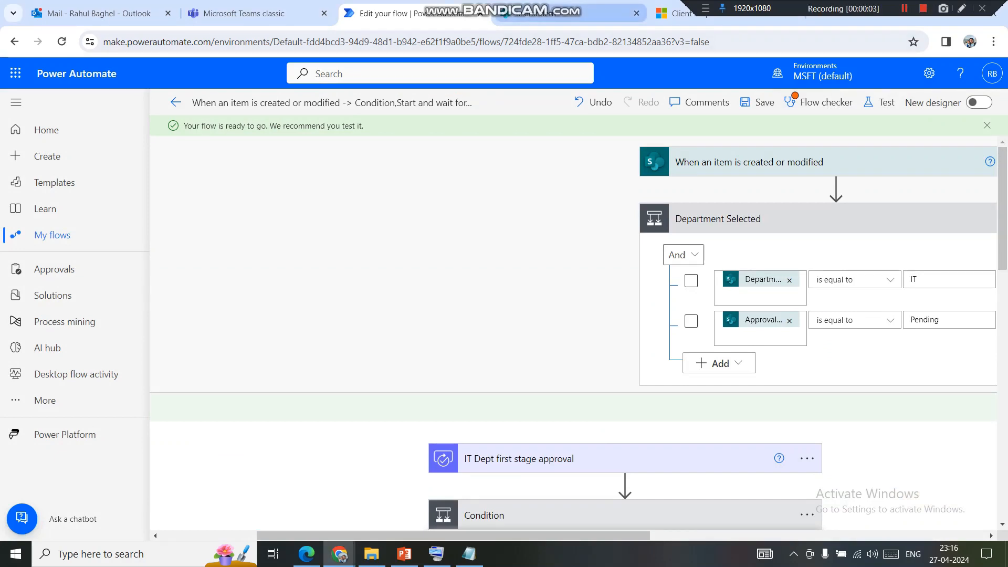
- Switch to the SharePoint FLOW Test list and save a new item titled Test 2 with Department set to IT
click(571, 14)
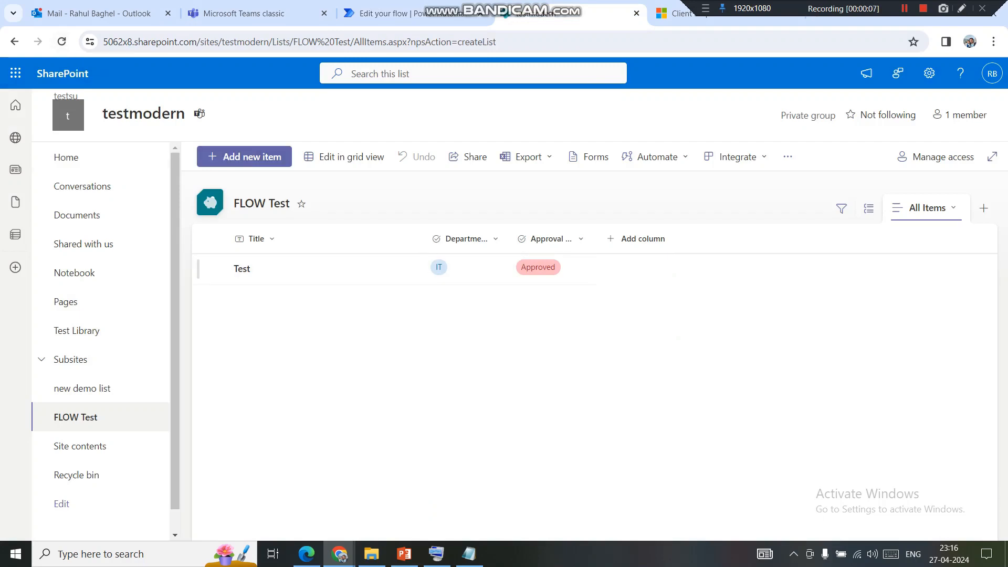
click(244, 157)
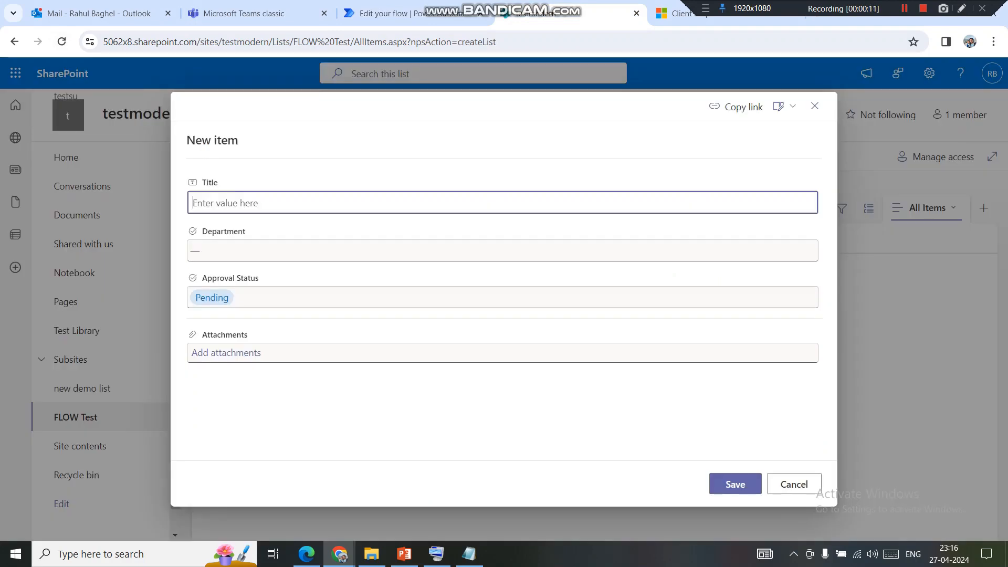
text(Te)
text(t)
text(st 2)
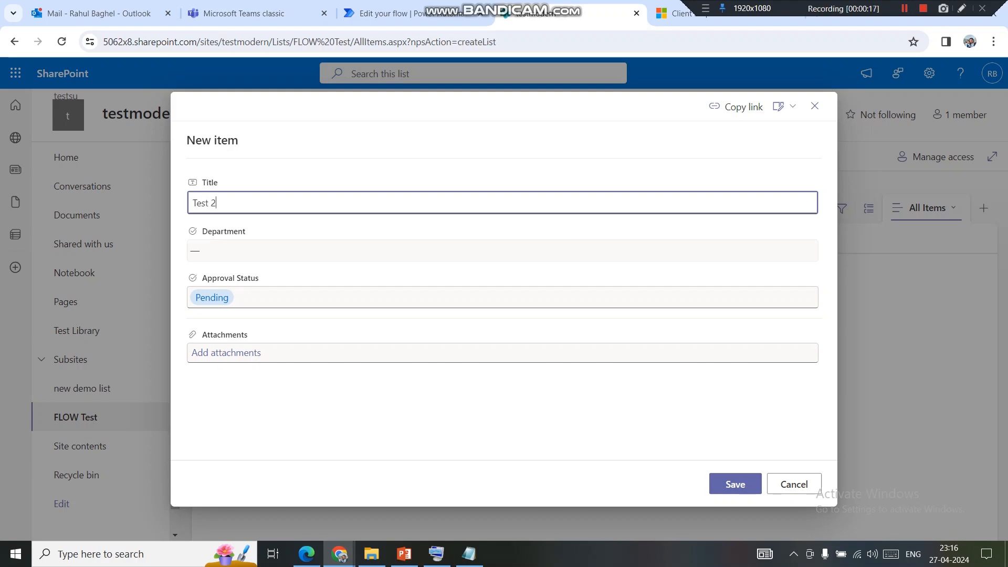
click(294, 251)
click(204, 285)
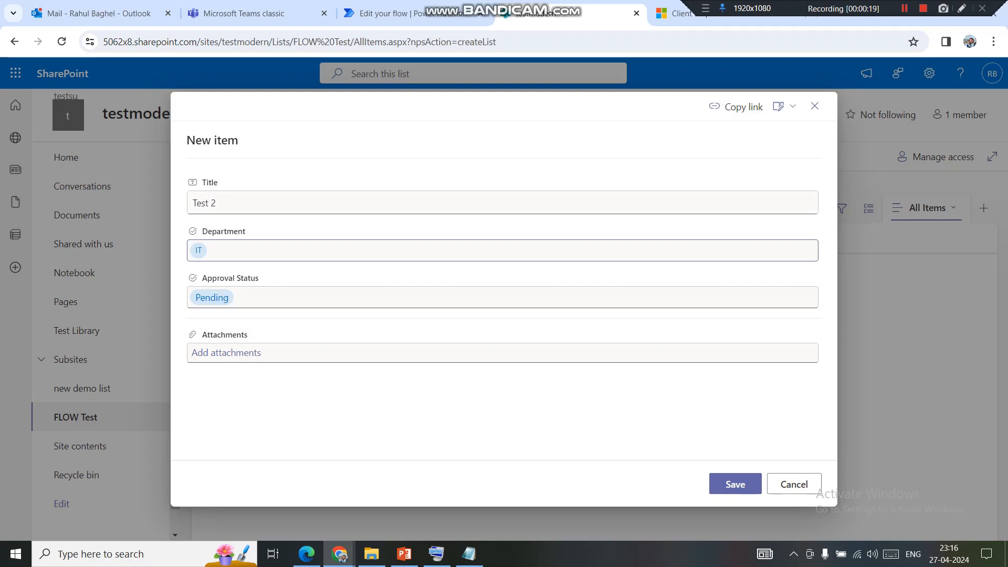
click(734, 483)
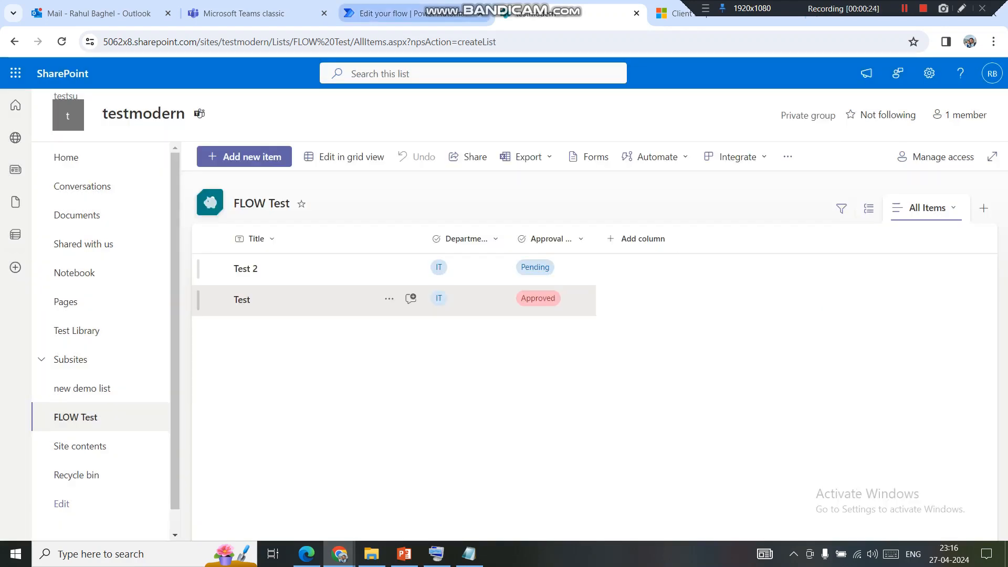
- Return to Power Automate, open the newest run in the flow's run history and examine its first-stage approval
click(389, 14)
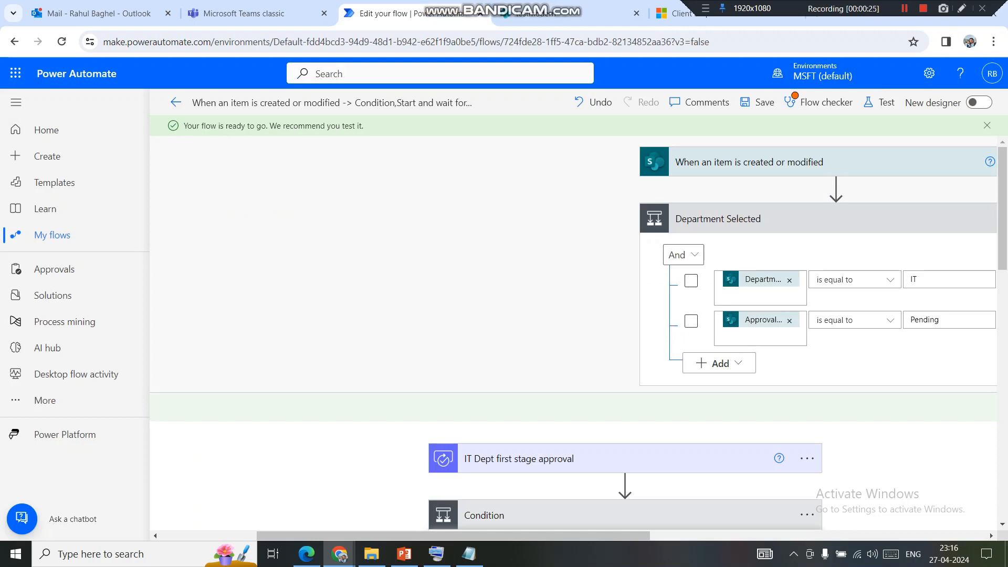
click(175, 102)
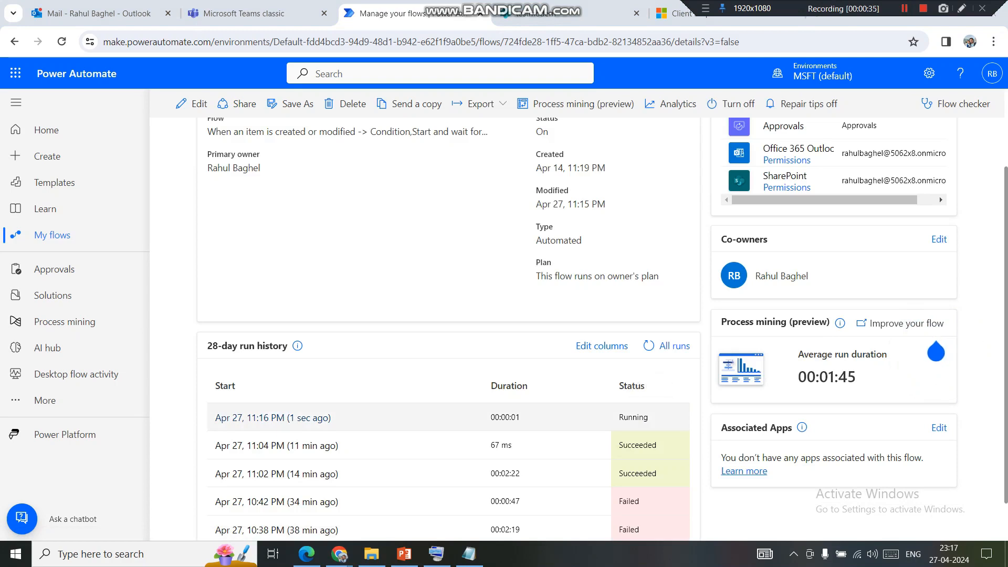
click(294, 418)
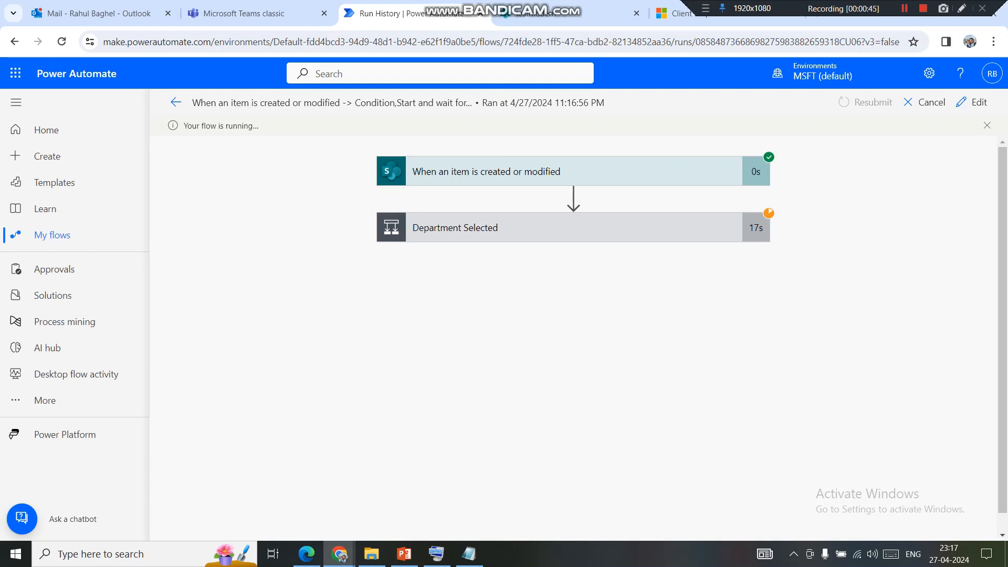
drag(1002, 324, 1002, 354)
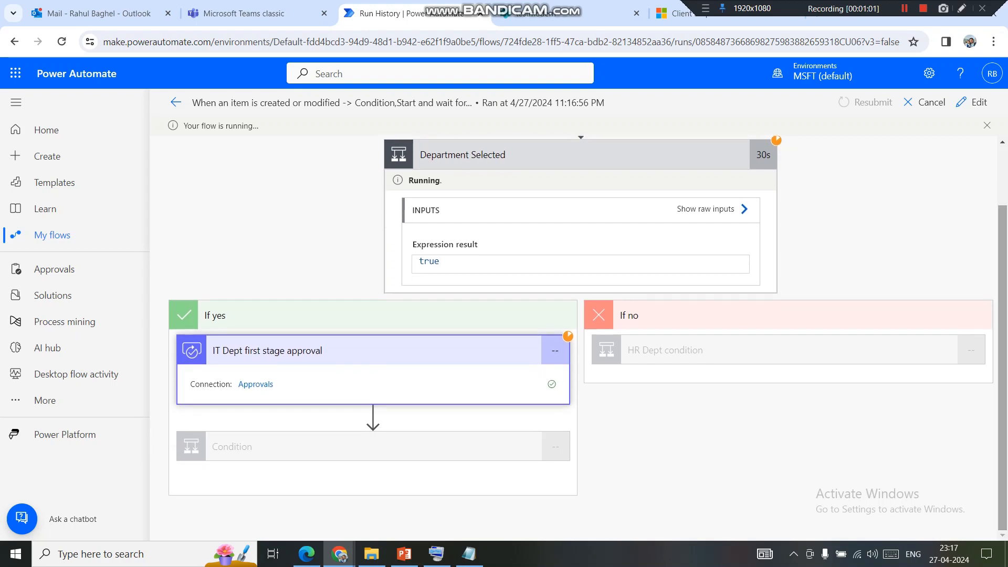
- Switch to Outlook and delete the failed-flow notification email from the inbox
click(121, 14)
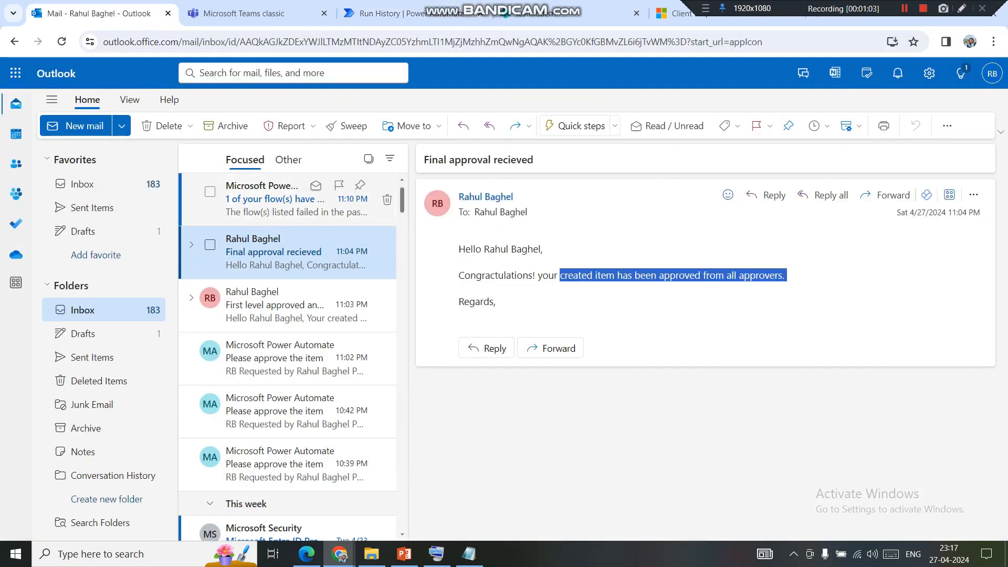
click(294, 200)
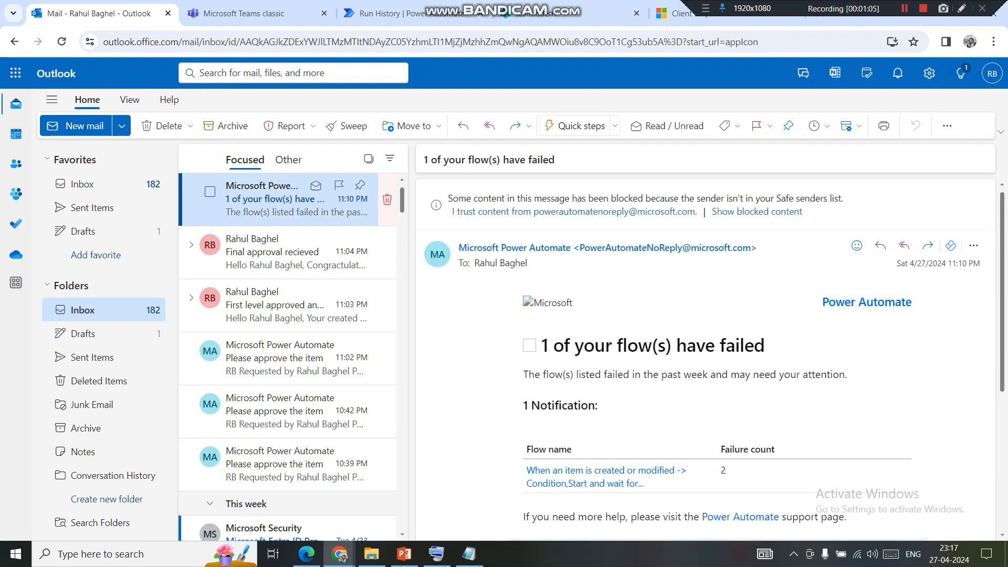
click(387, 199)
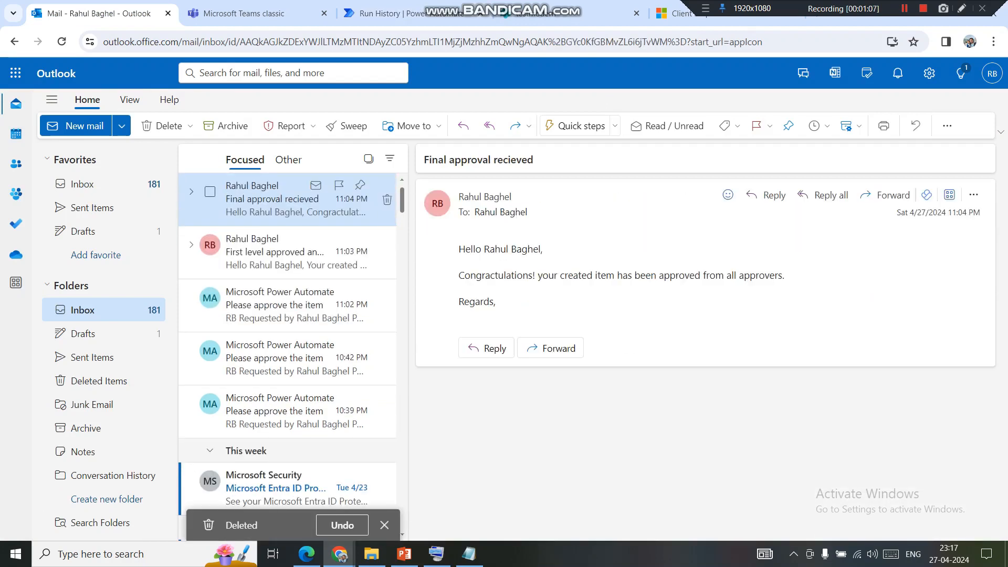
click(294, 251)
click(294, 203)
click(294, 251)
click(294, 203)
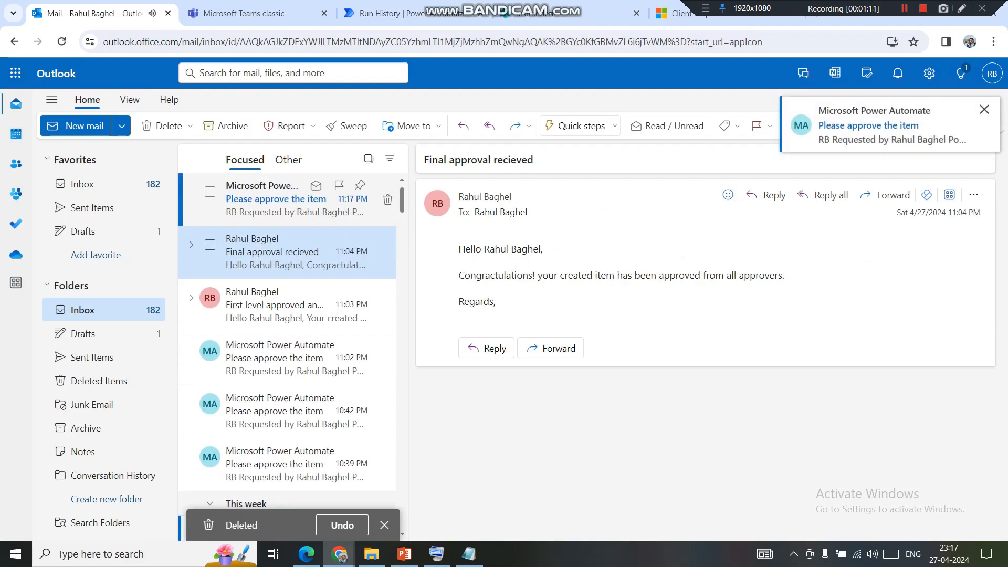
- Open the new "Please approve the item" email and submit a Reject response without comments
click(294, 202)
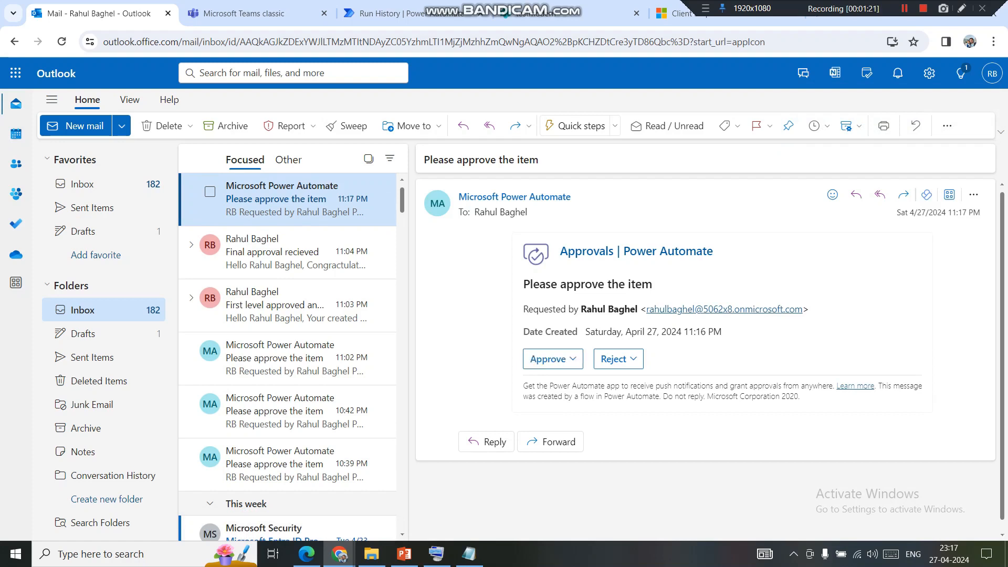
click(618, 359)
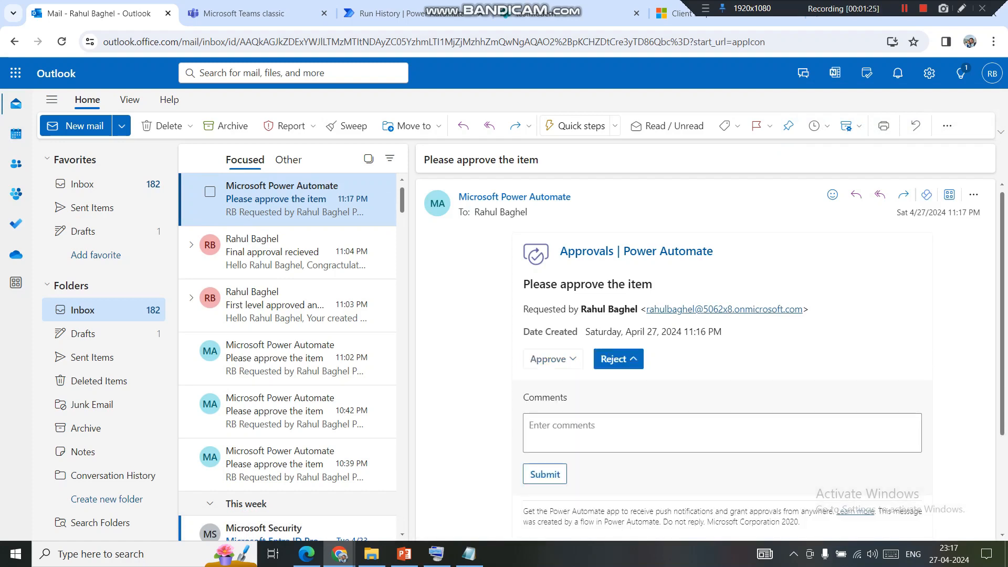
click(544, 474)
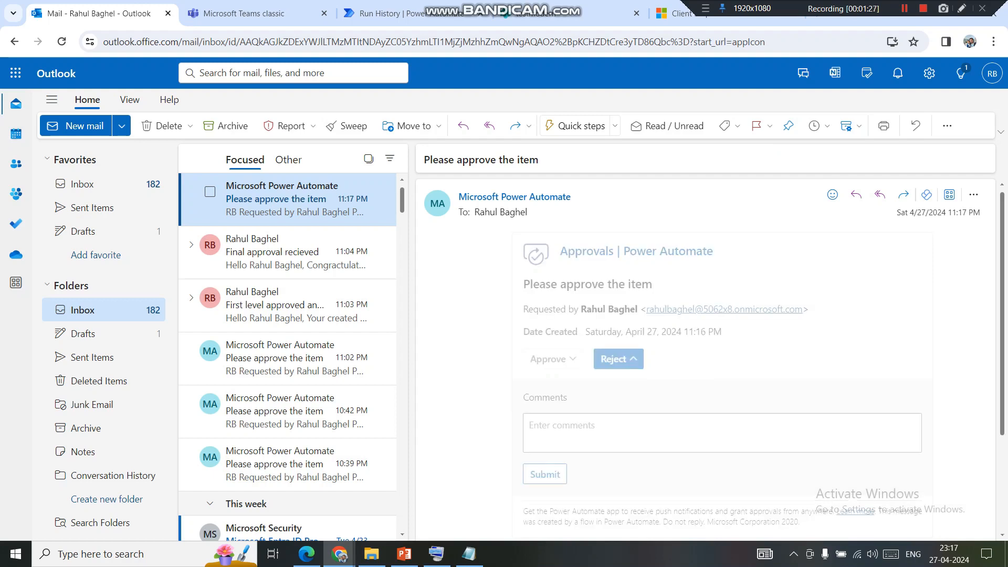
- Switch to the Power Automate run, review the outputs of the IT Dept first stage approval, and collapse its details
click(399, 13)
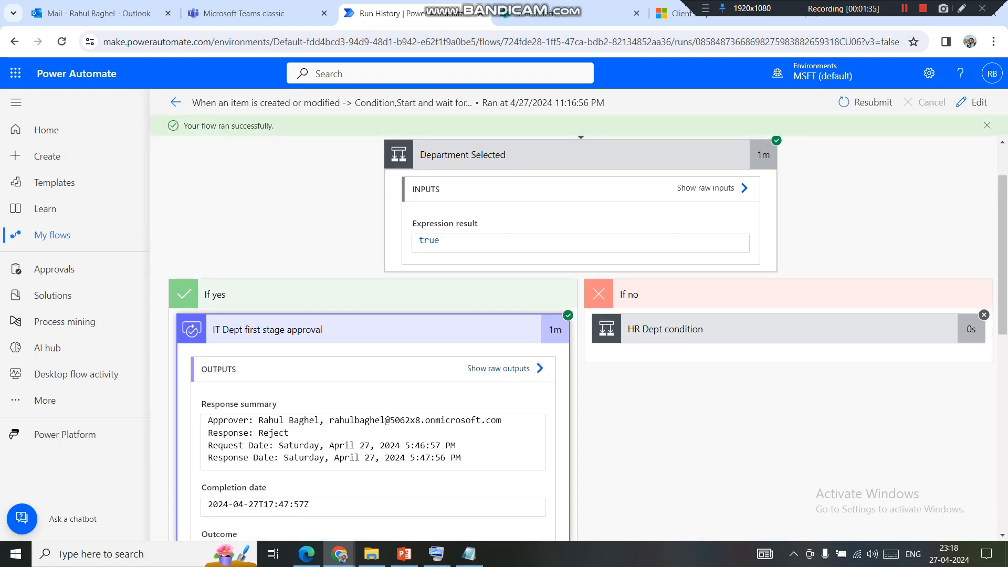
scroll(583, 336, down, 3)
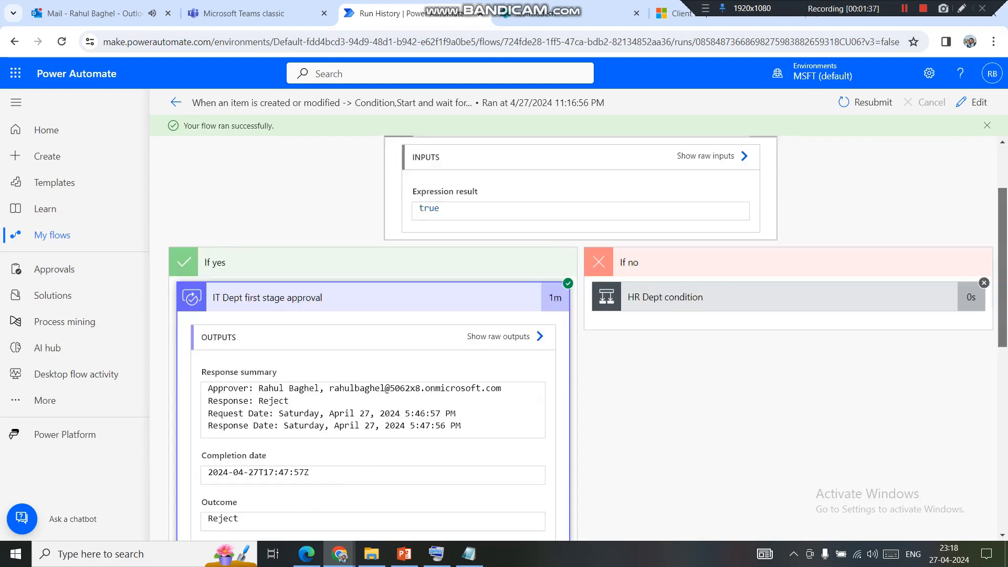
scroll(583, 336, down, 1)
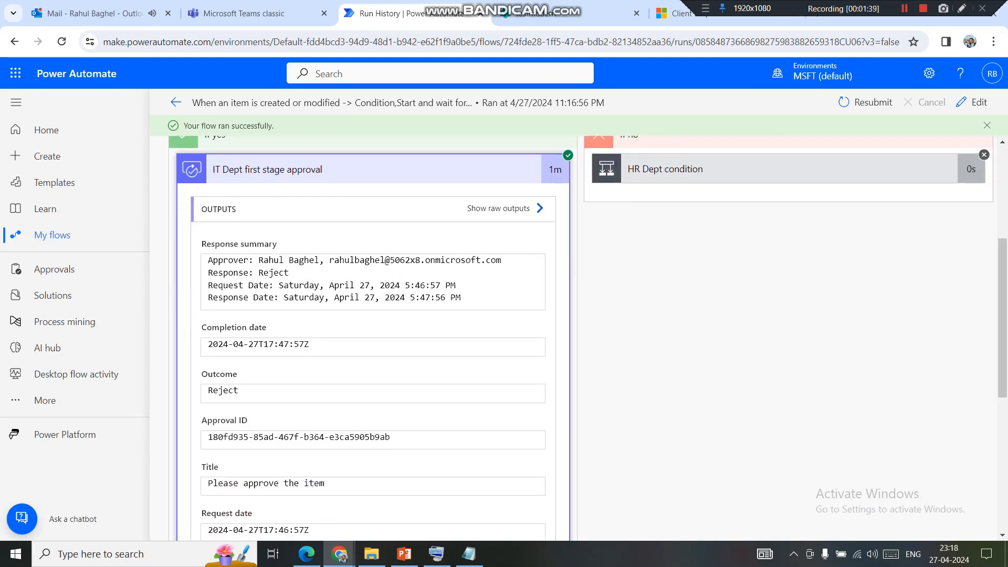
click(373, 169)
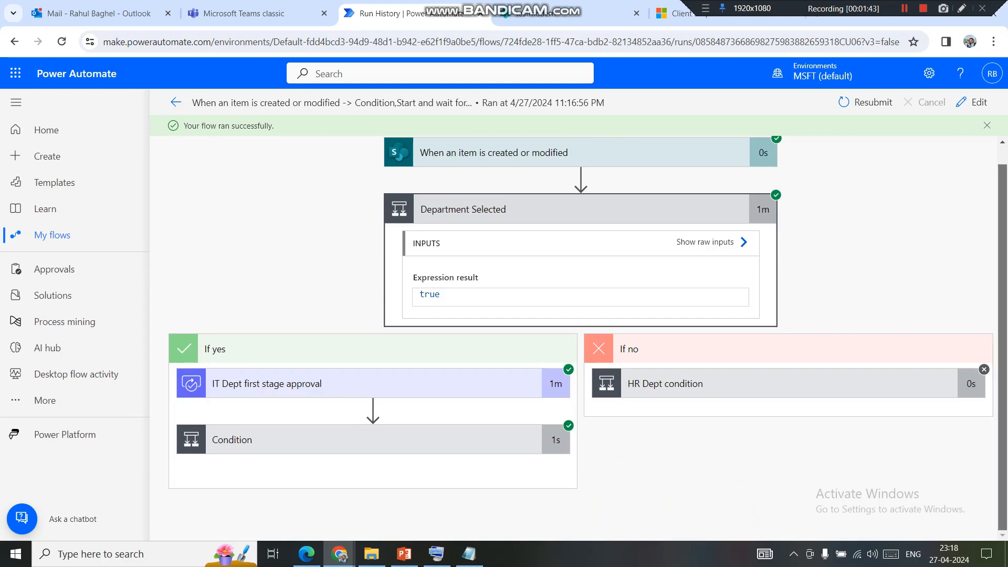
- Expand the Condition after the first-stage approval and examine the recipient of the Send an email (V2) 3 action in its If no branch
click(373, 439)
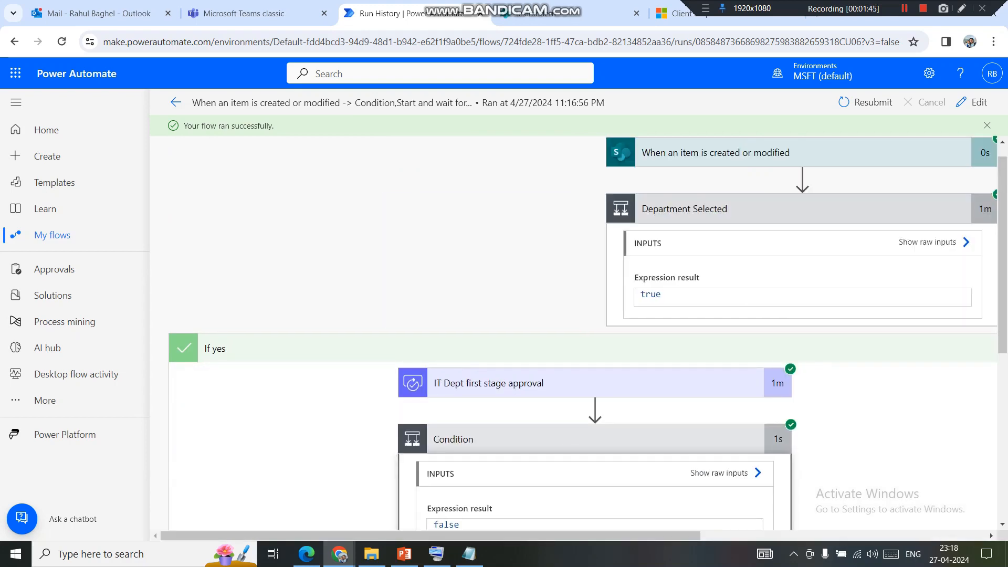
scroll(582, 331, down, 5)
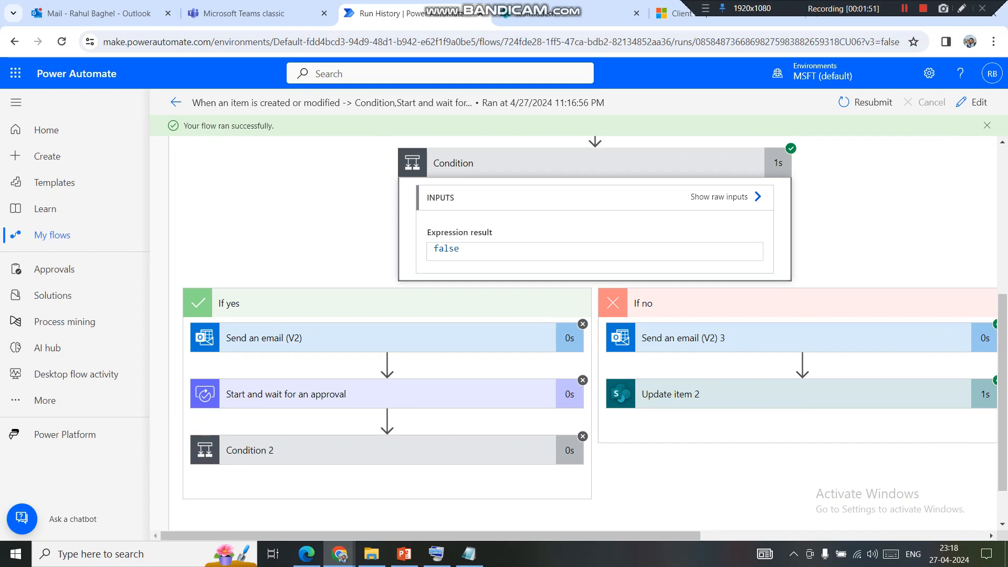
scroll(577, 331, right, 4)
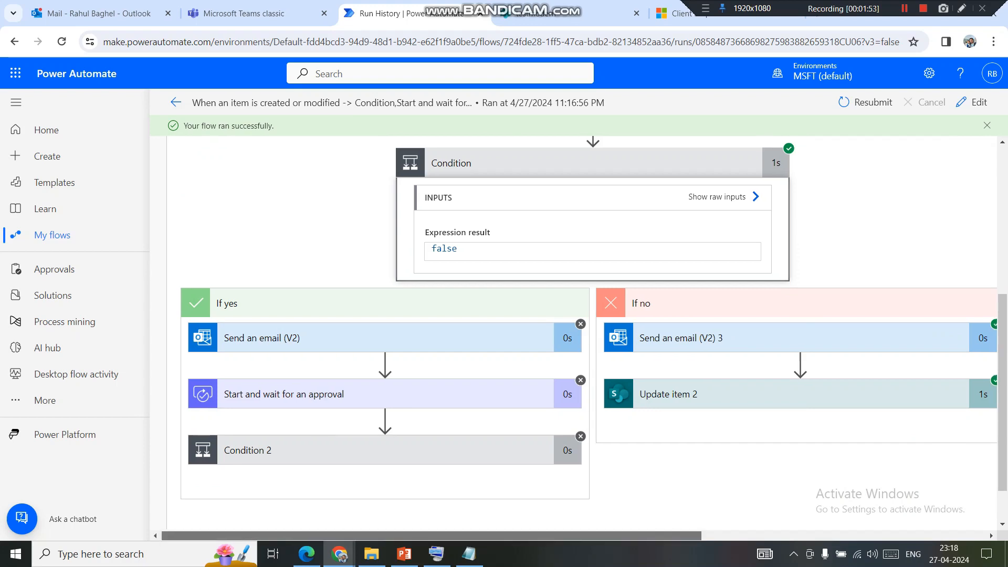
scroll(503, 338, right, 1)
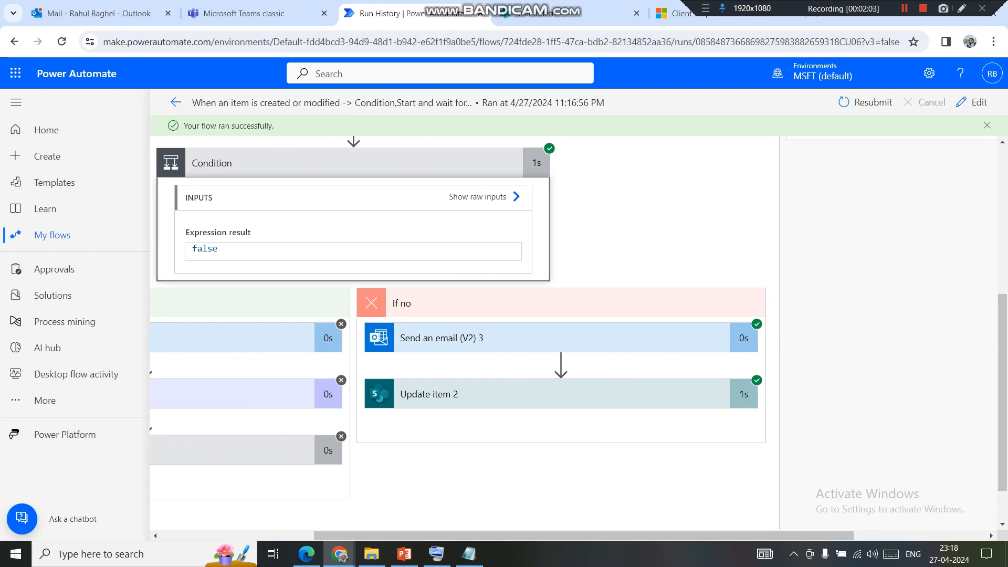
click(547, 338)
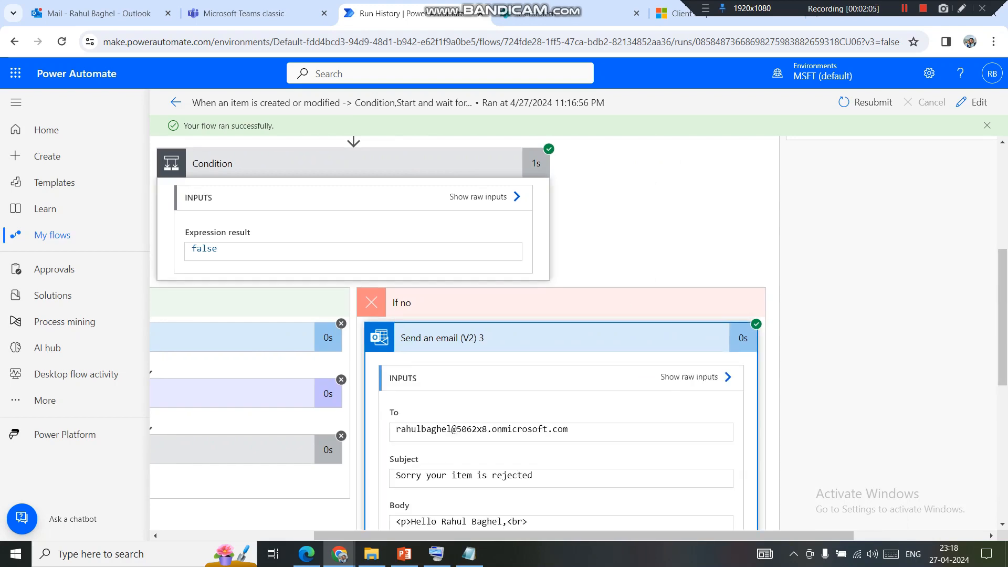
drag(396, 429, 569, 428)
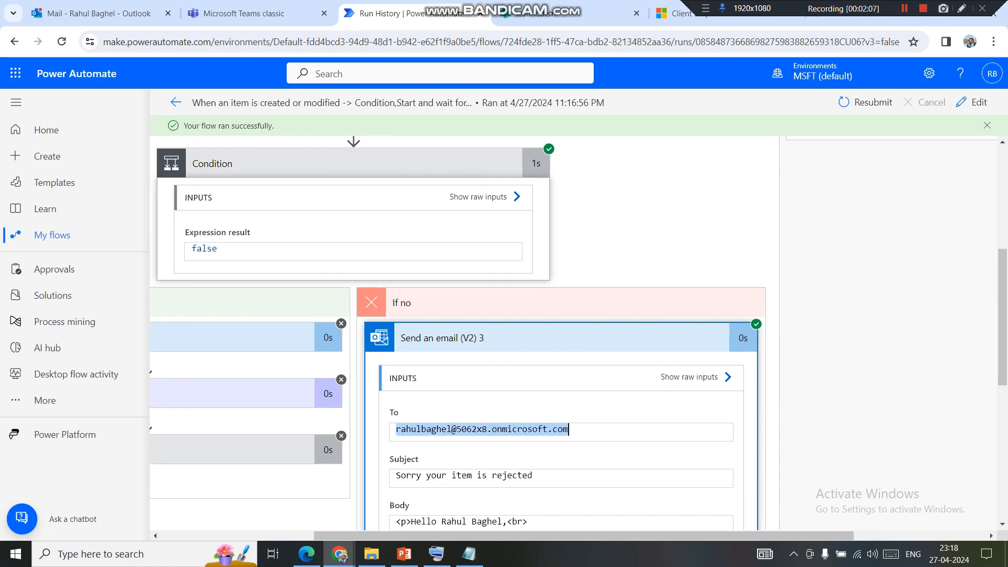
- Switch to Outlook and open the "Sorry your item is rejected" email to check its subject
click(92, 13)
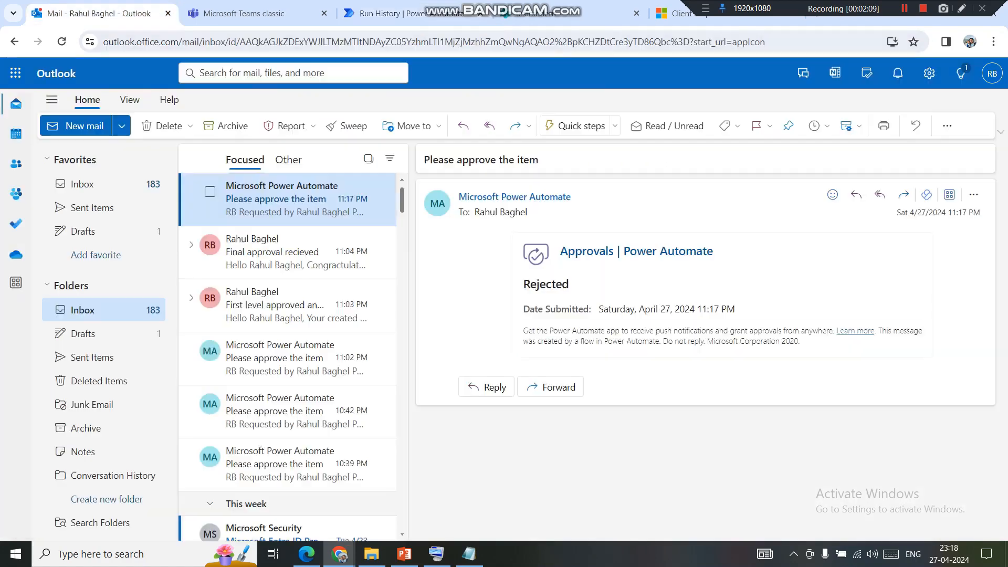
click(289, 200)
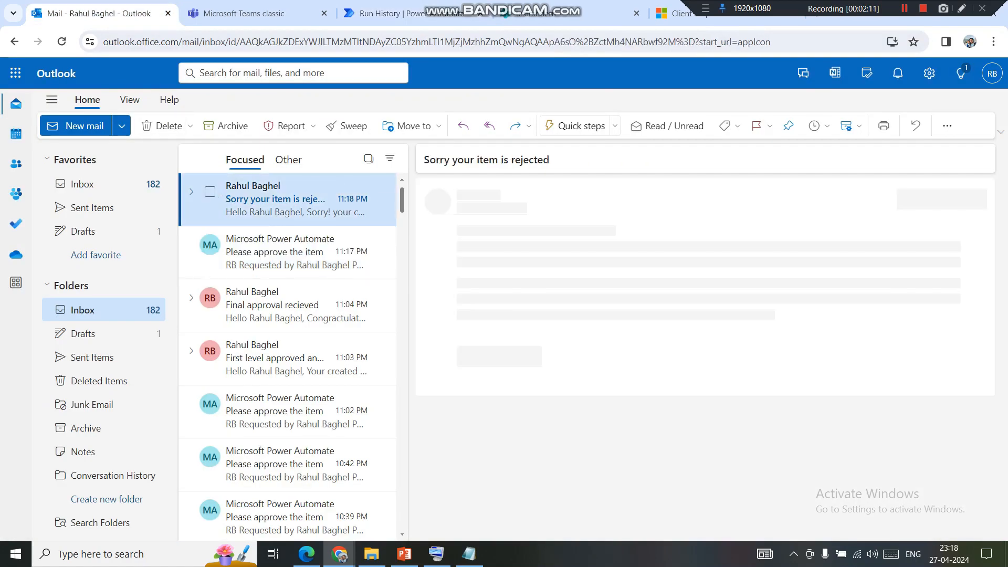
drag(435, 160, 549, 159)
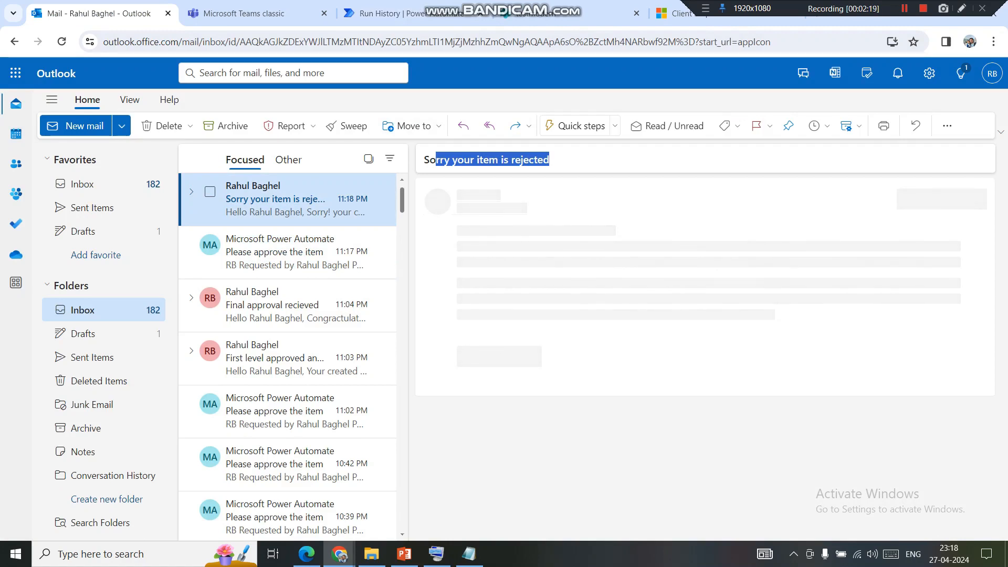
- Switch to the SharePoint FLOW Test list and reload it to check the approval status of Test 2
click(567, 13)
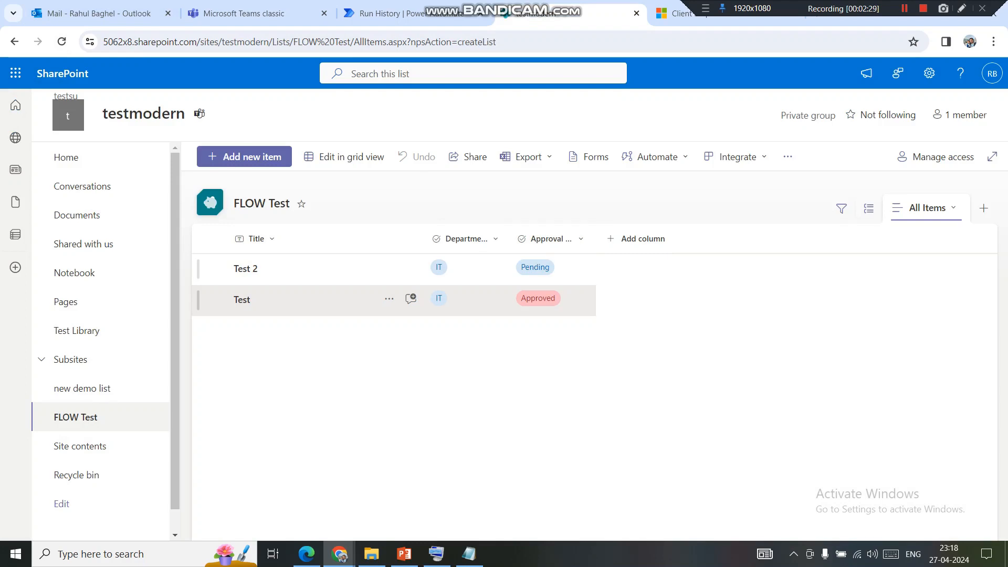
click(61, 42)
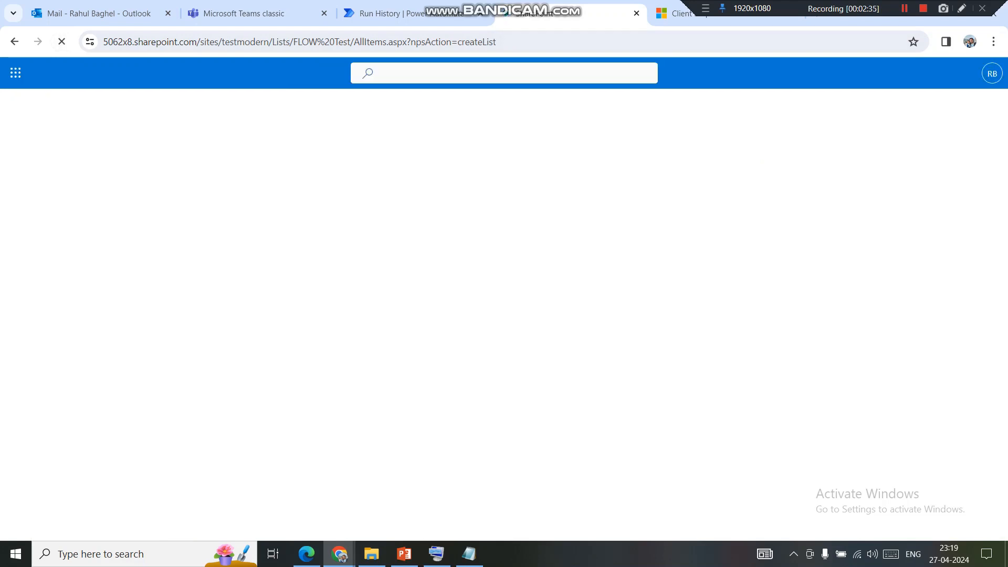
click(904, 9)
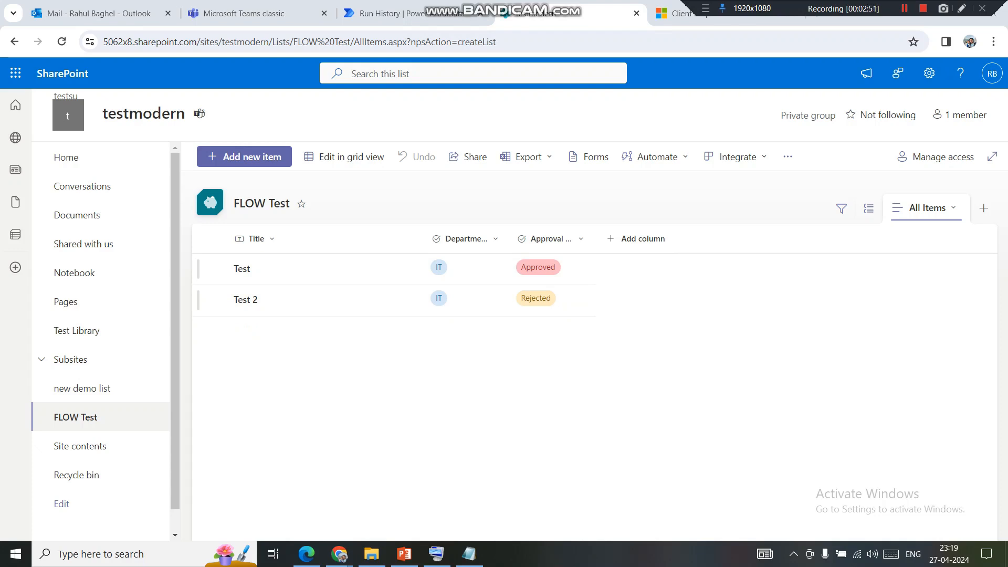
- Return to the Power Automate run and collapse the Send an email (V2) 3 details in the If no branch
click(411, 14)
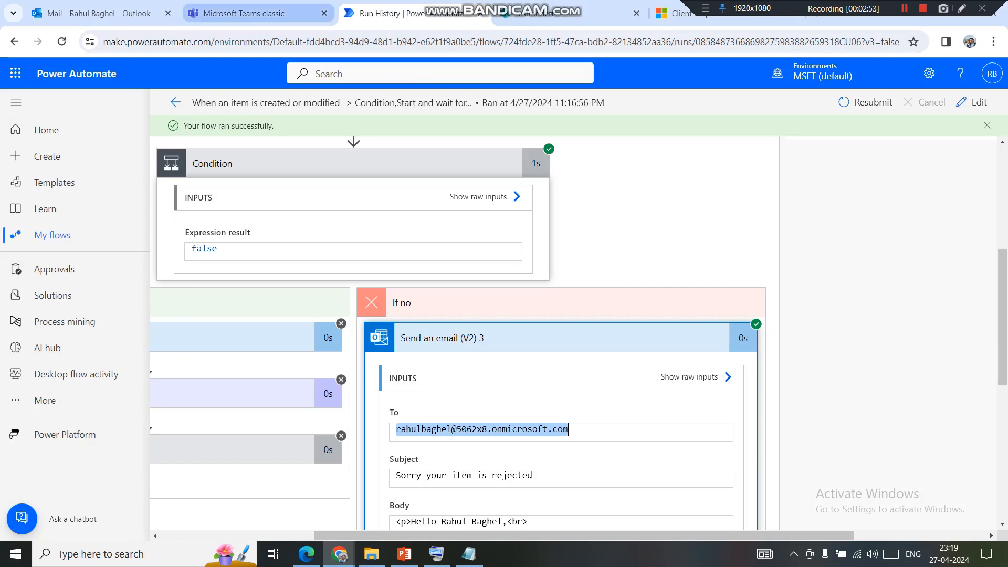
click(236, 14)
click(411, 13)
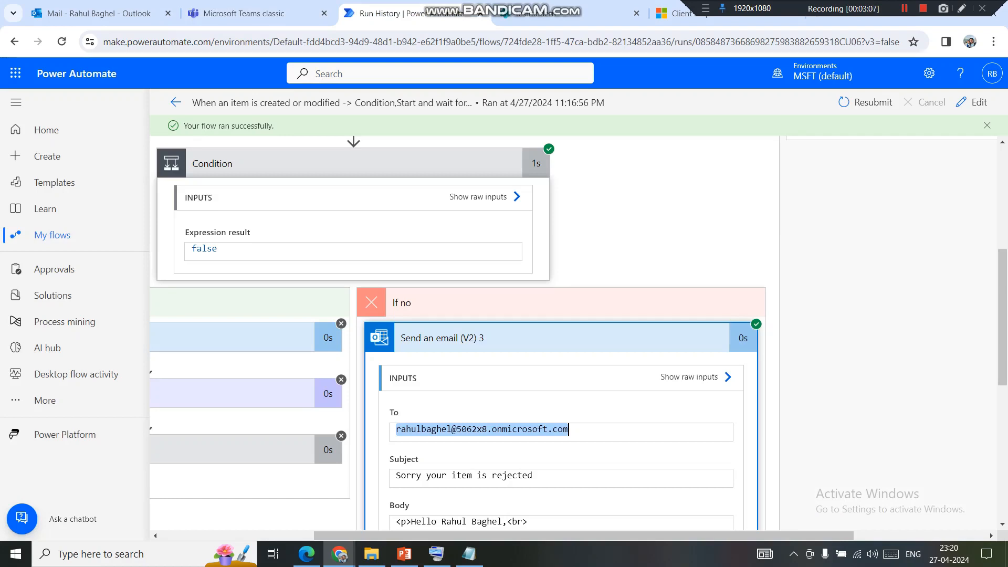
click(546, 337)
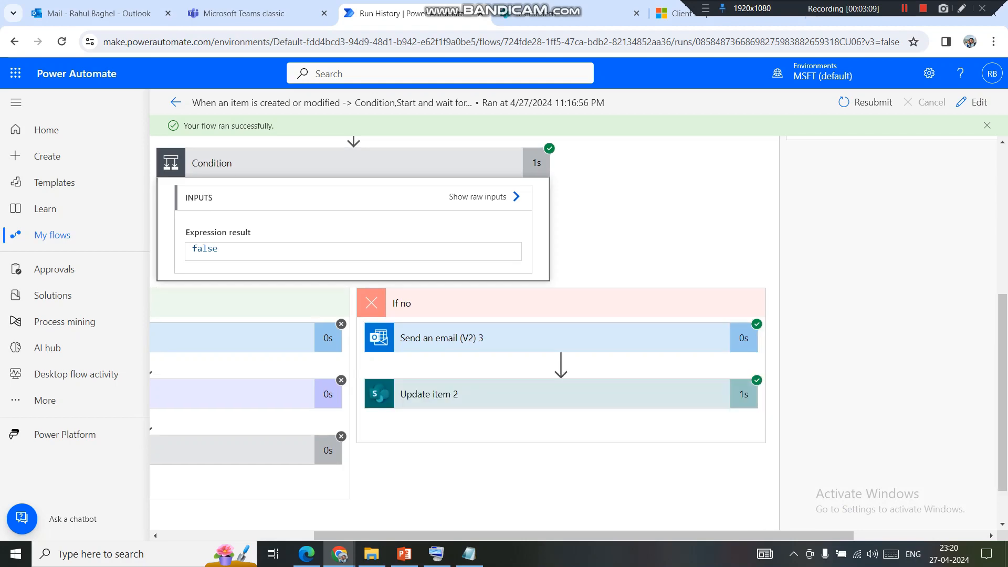
- Compare the rejection email in Outlook and the SharePoint FLOW Test items with the flow run in Power Automate, ending on the list
click(92, 13)
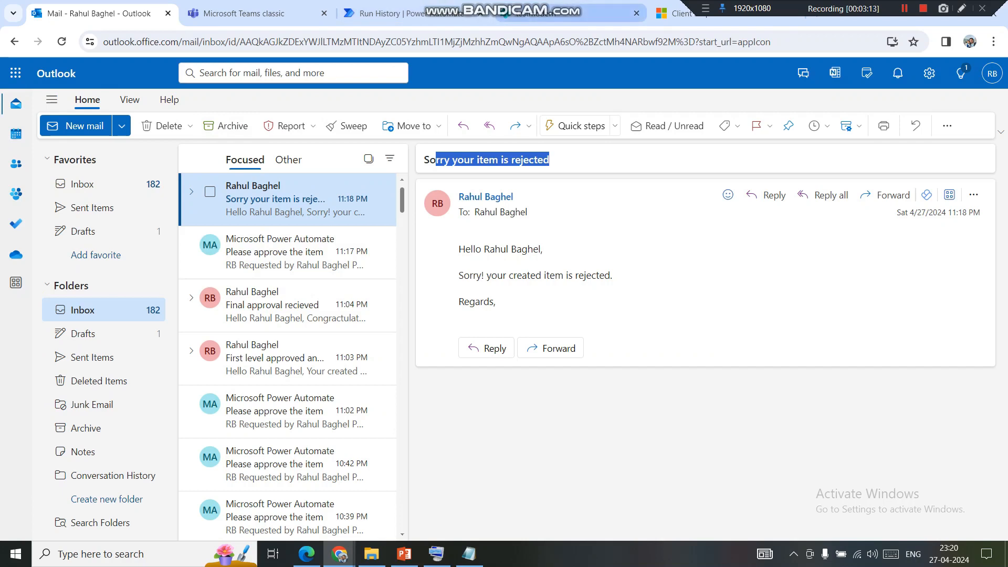
click(546, 13)
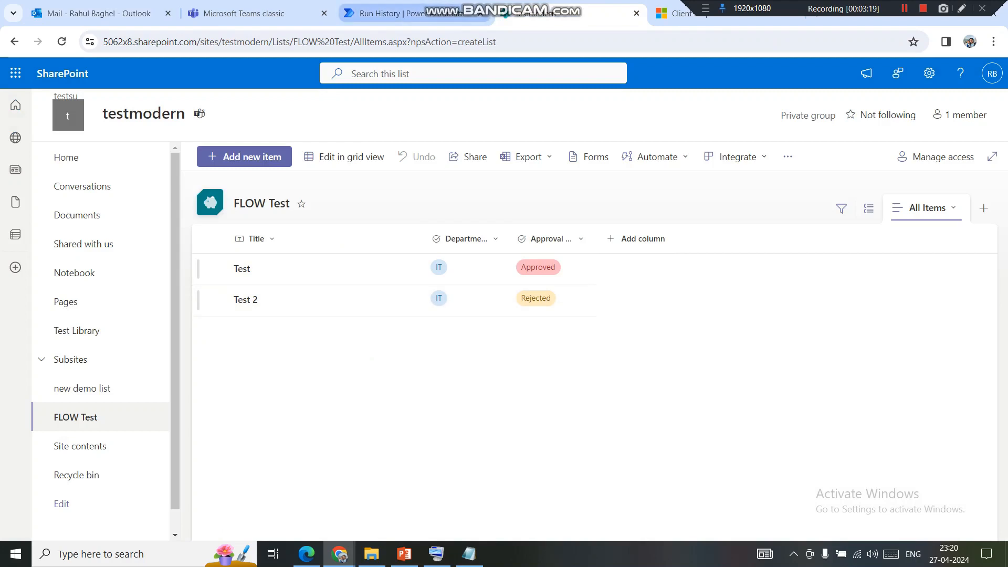
click(399, 13)
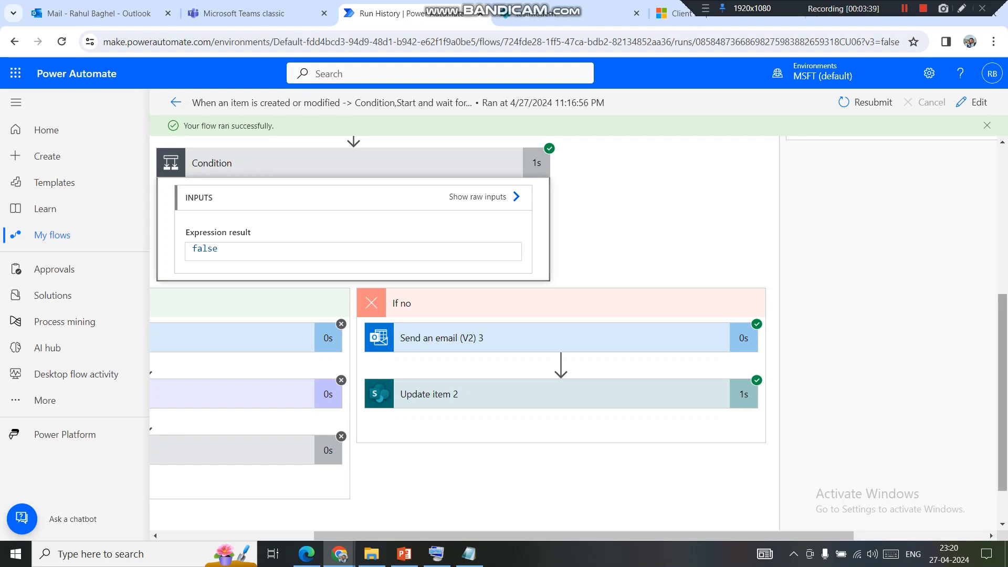
scroll(1002, 392, up, 5)
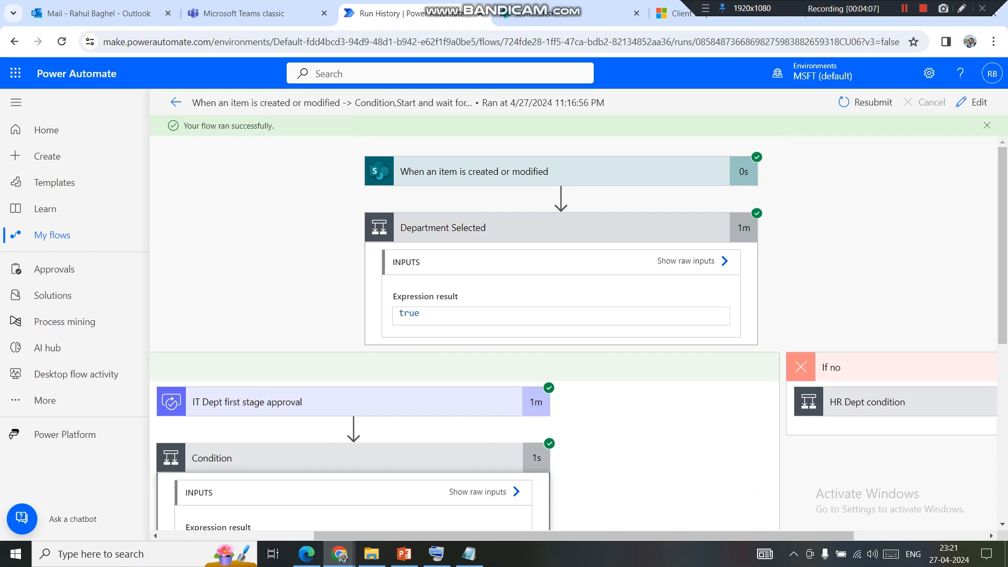
click(572, 13)
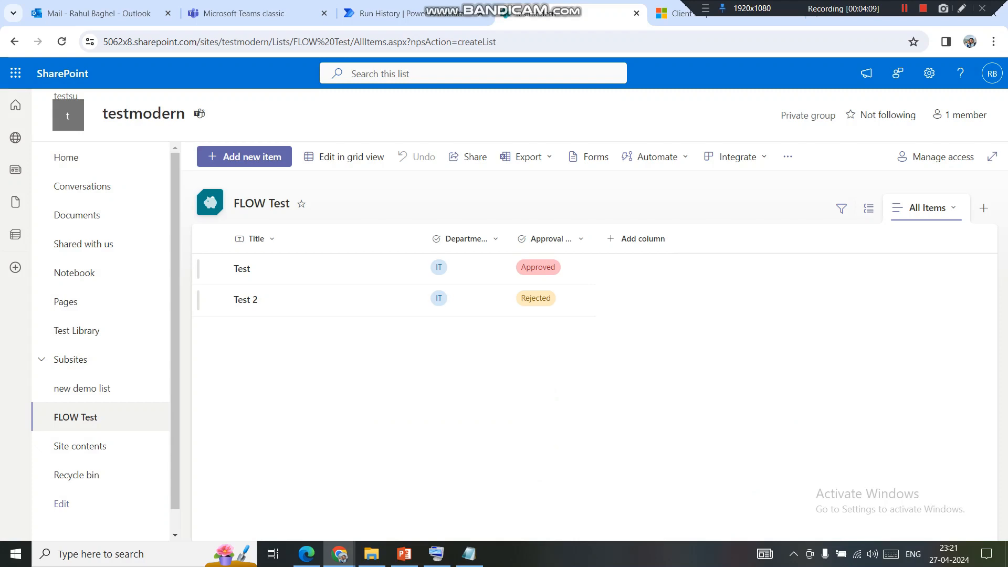